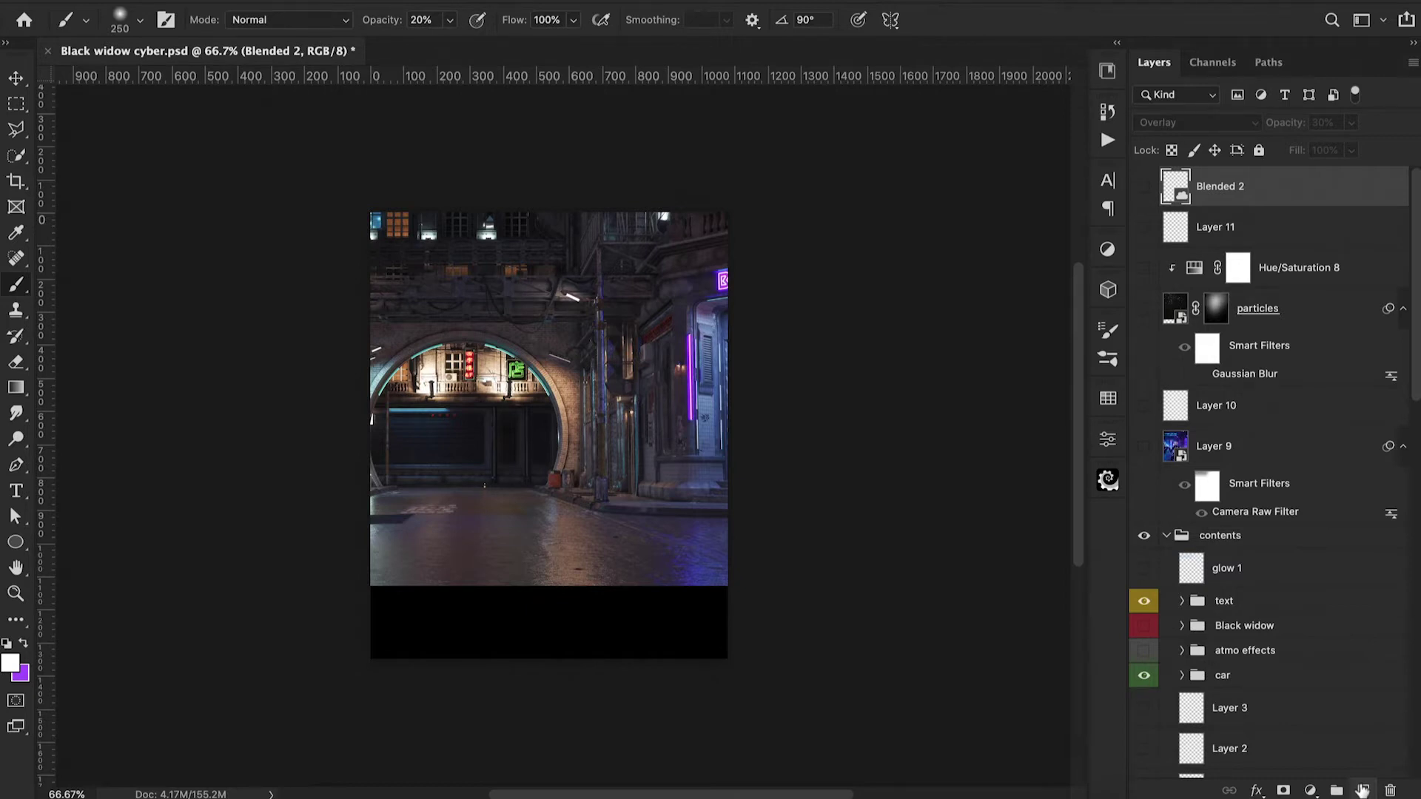
Create a new empty layer, Layer 12, above Blended 2.
{"action": "left_click", "coordinate": [1362, 790]}
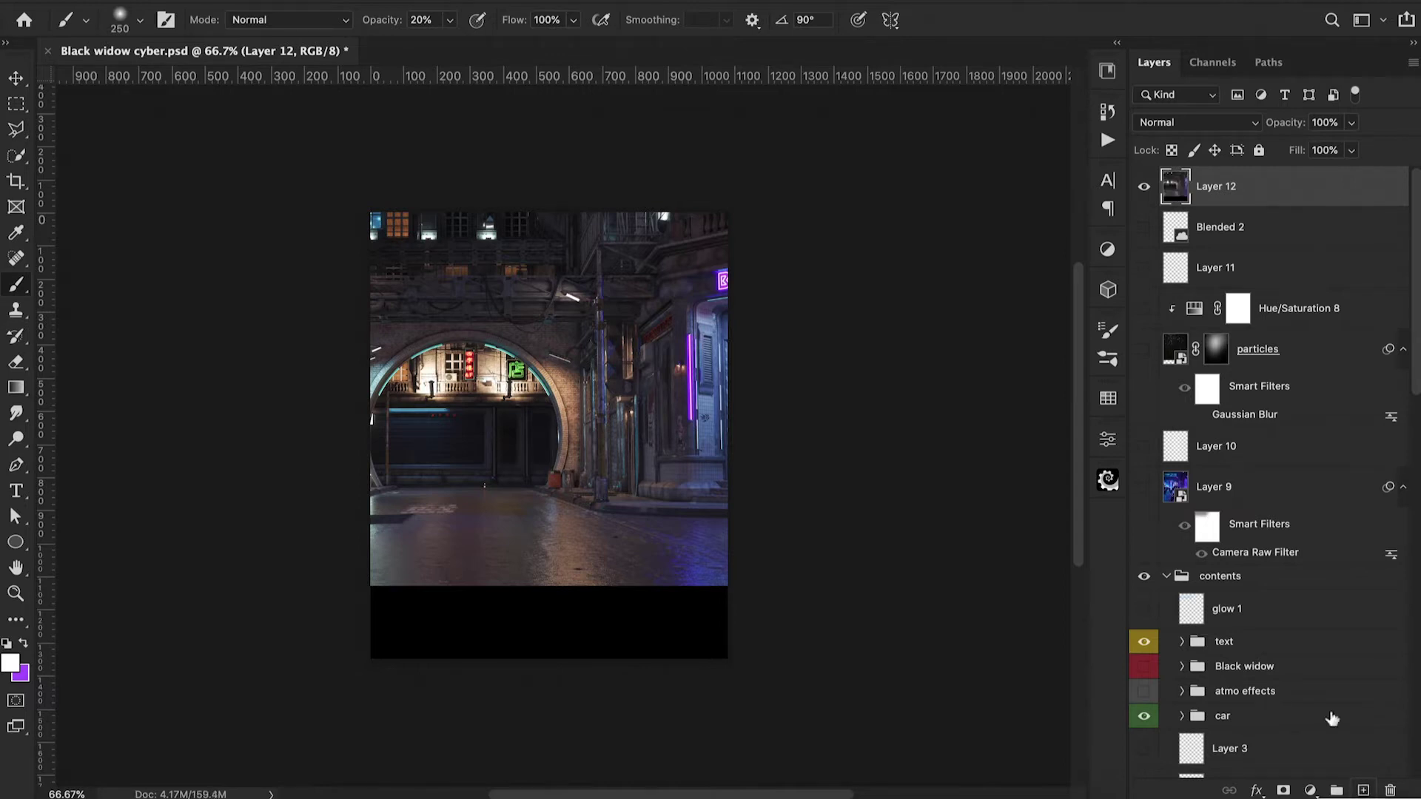
Give Layer 12 a red colour label and add a new empty layer above it.
{"action": "right_click", "coordinate": [1145, 187]}
{"action": "left_click", "coordinate": [1182, 254]}
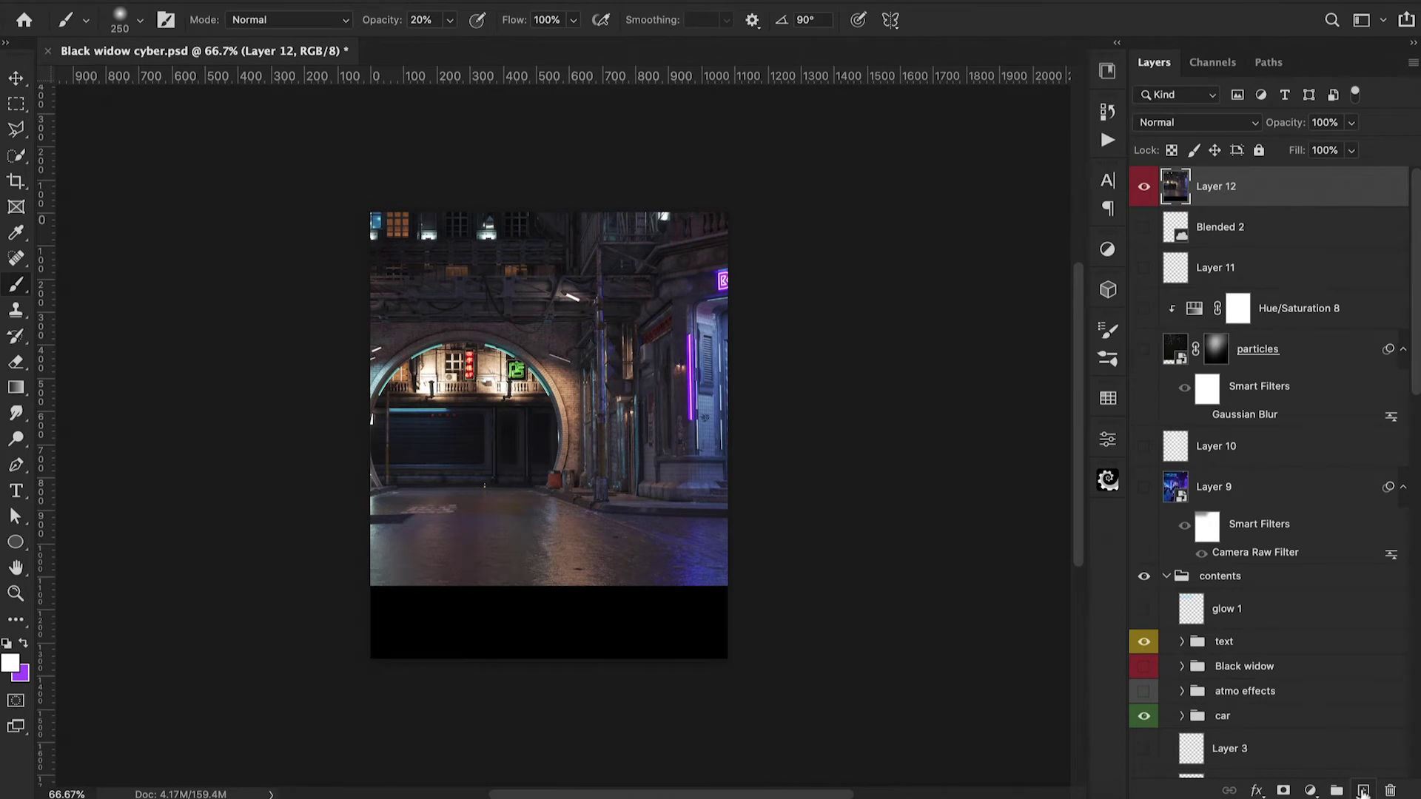
{"action": "left_click", "coordinate": [1362, 791]}
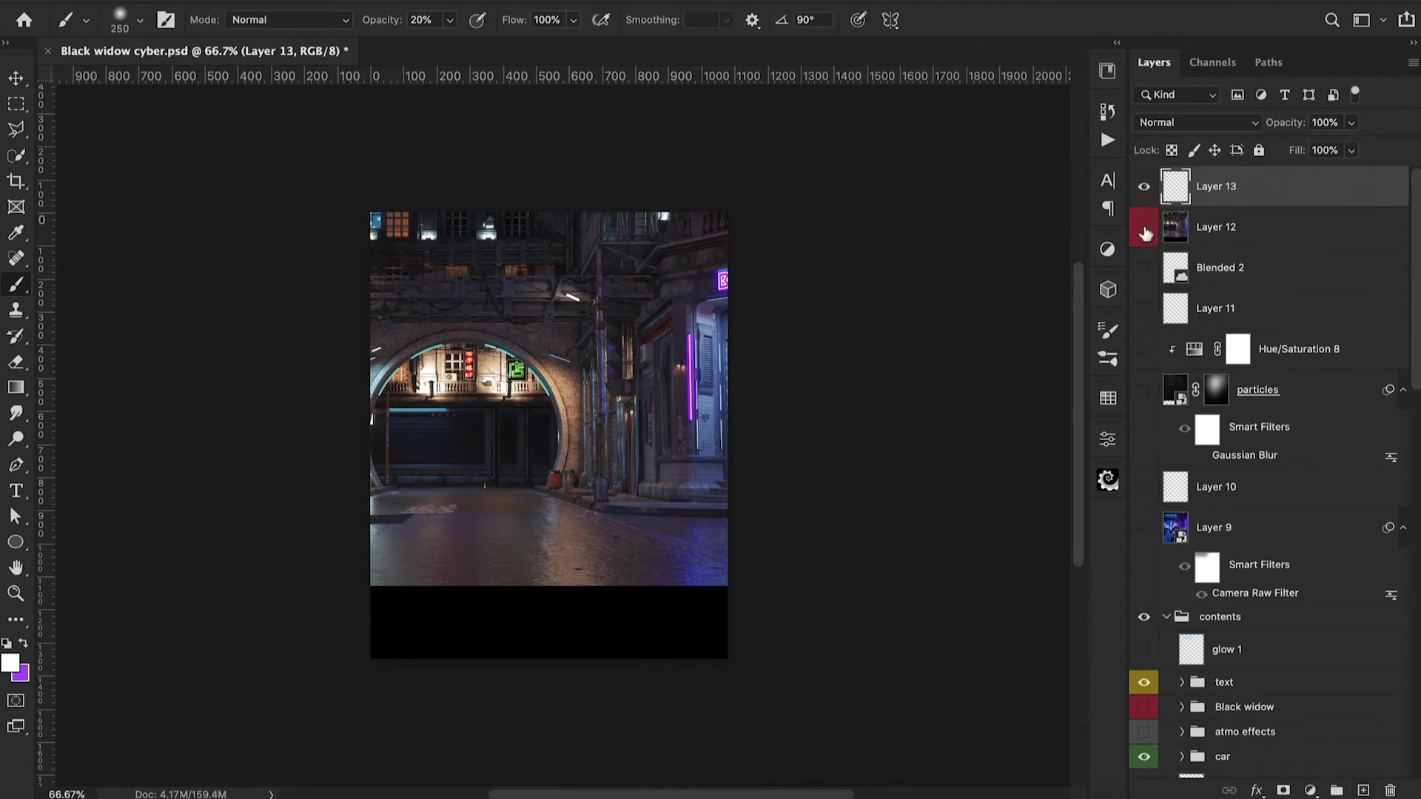
Show the blurred Layer 1 street across the canvas bottom and stamp the visible scene into Layer 13.
{"action": "scroll", "coordinate": [1214, 337], "scroll_direction": "down", "scroll_amount": 10}
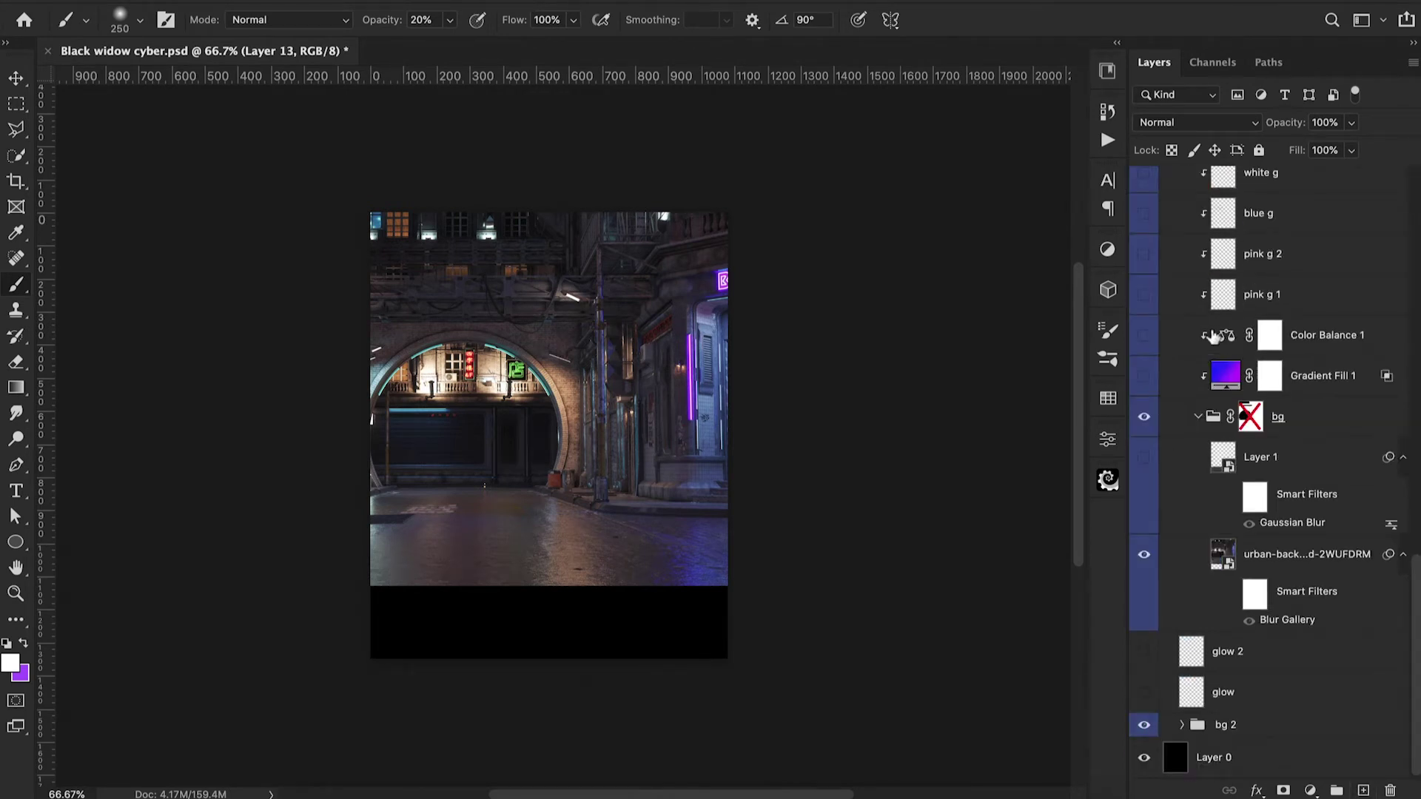
{"action": "left_click", "coordinate": [1144, 459]}
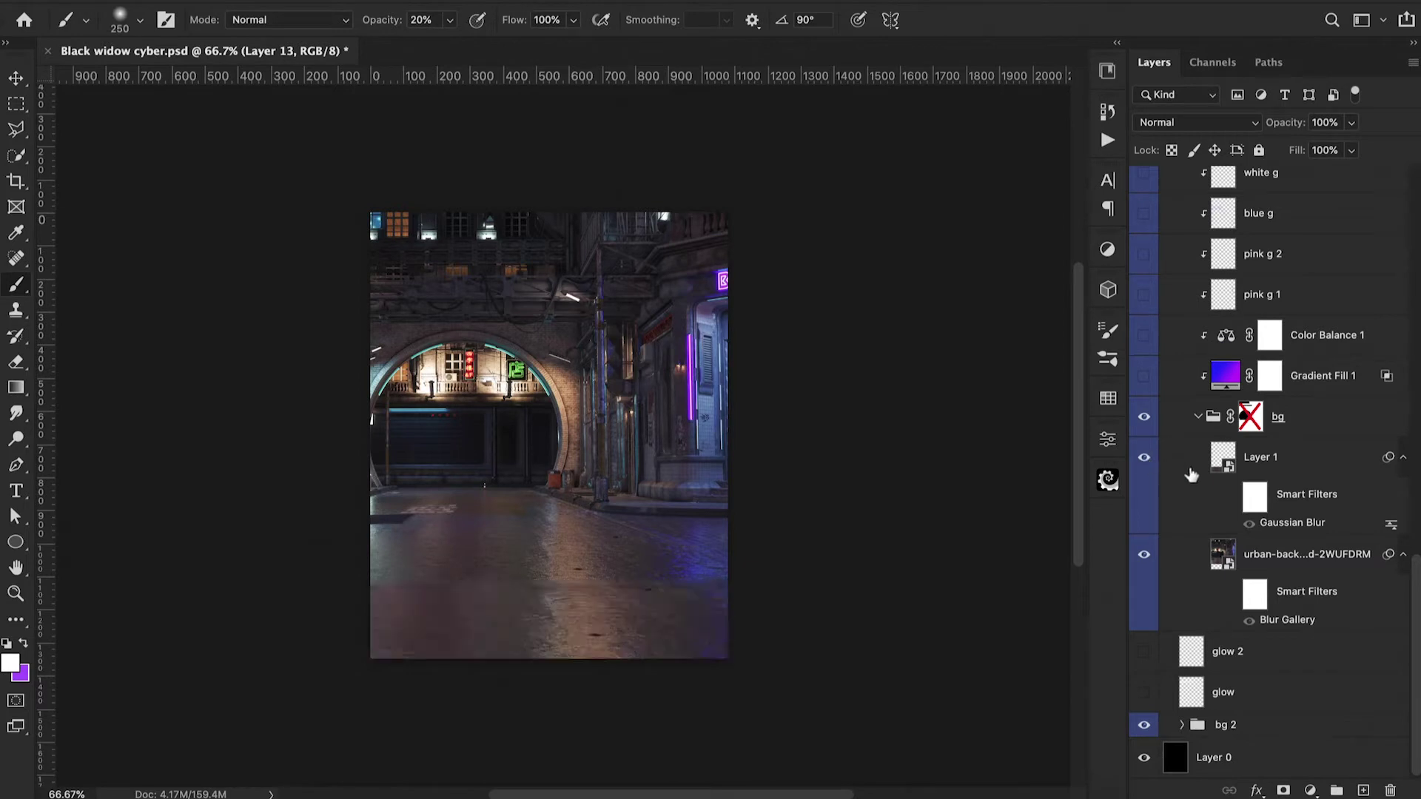
{"action": "scroll", "coordinate": [1258, 503], "scroll_direction": "up", "scroll_amount": 10}
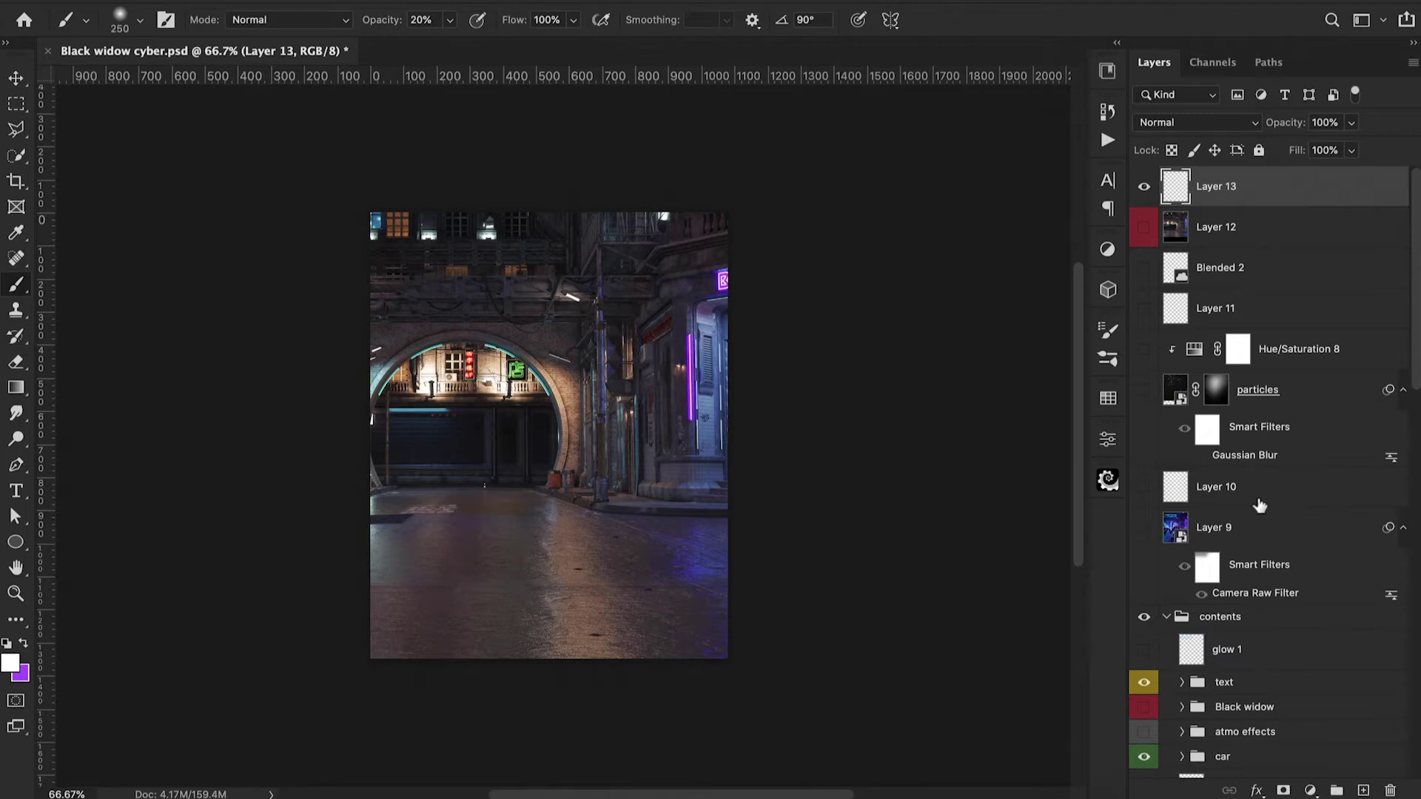
{"action": "key", "text": "super+alt+shift+e"}
Add a new layer above Layer 13 and re-enable the bg group's mask.
{"action": "left_click", "coordinate": [1363, 790]}
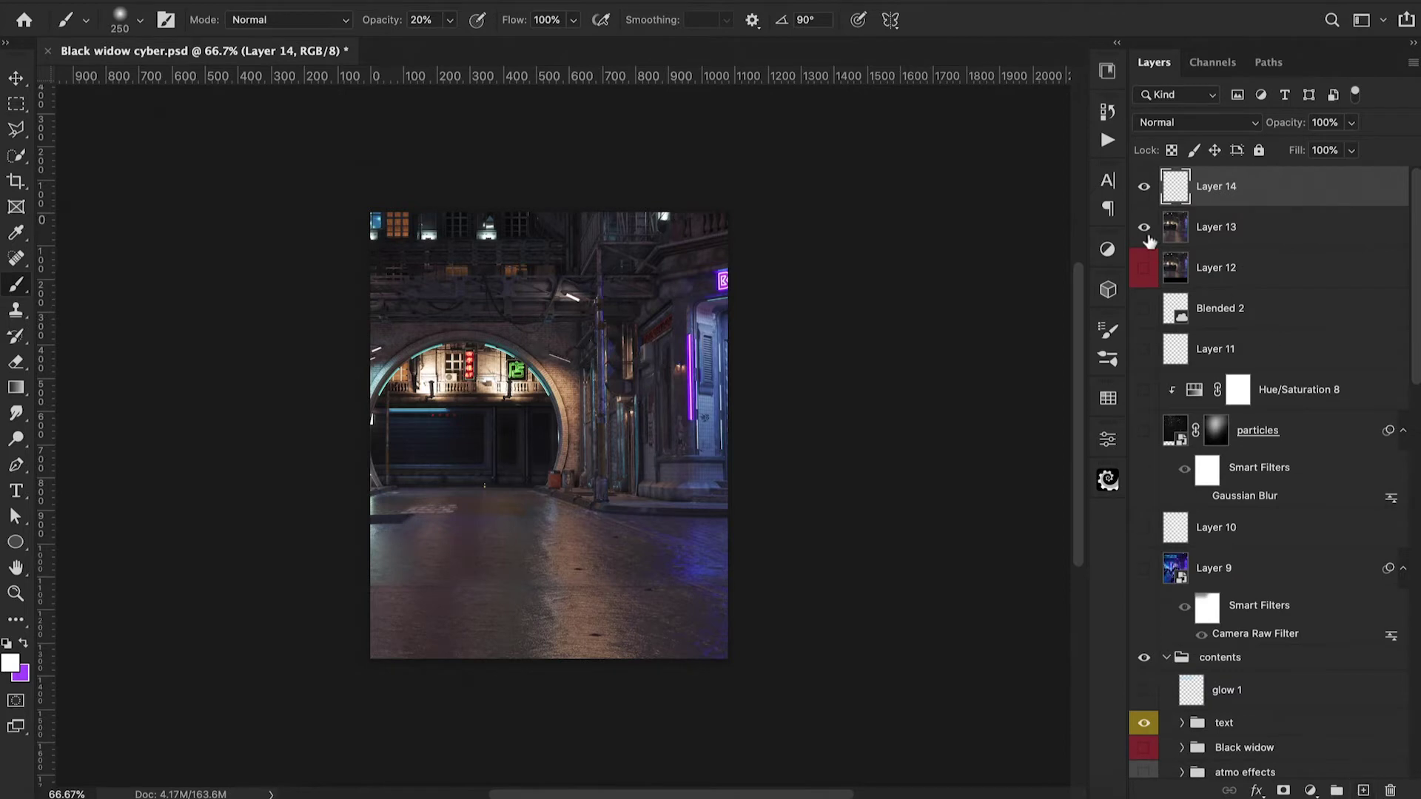
{"action": "scroll", "coordinate": [1284, 330], "scroll_direction": "down", "scroll_amount": 10}
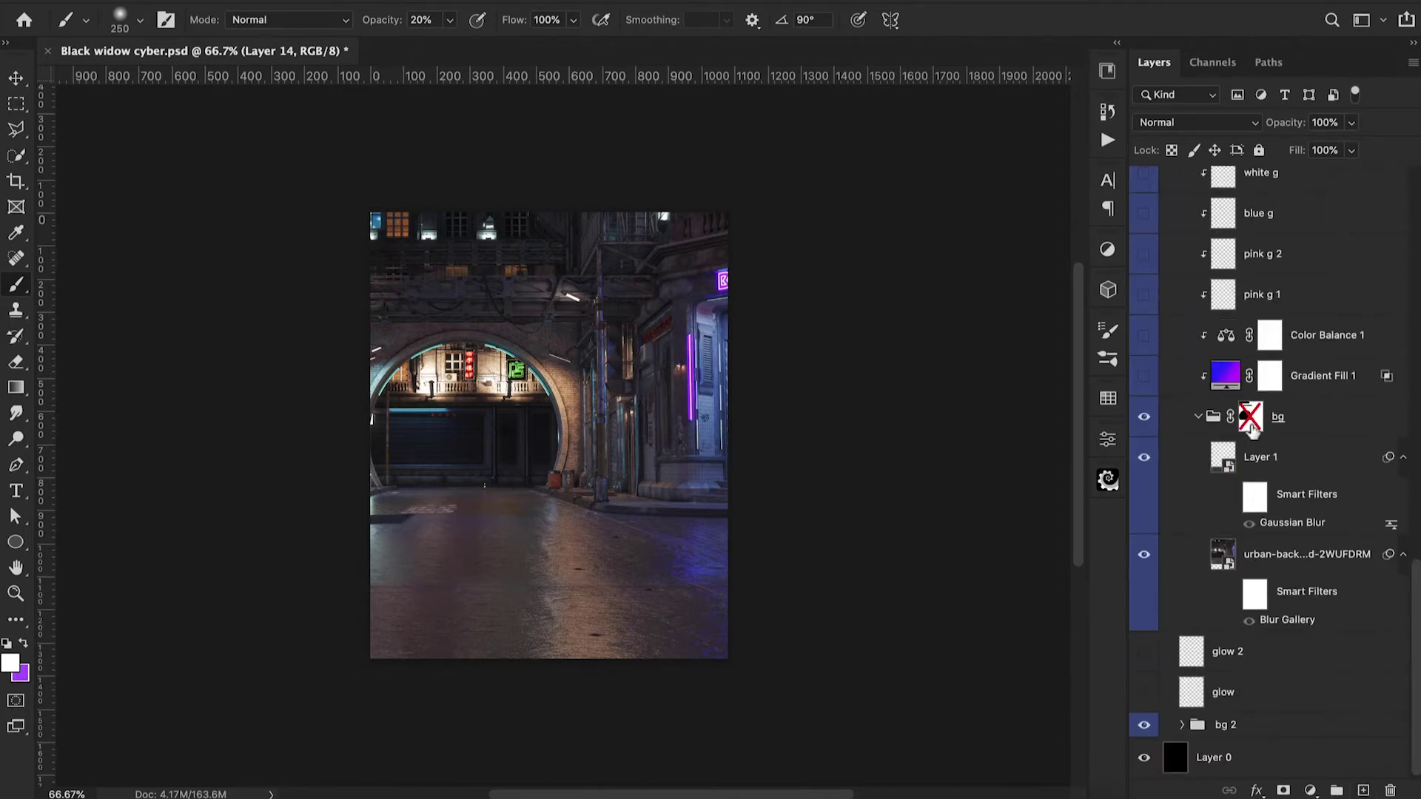
{"action": "left_click", "coordinate": [1251, 420], "text": "shift"}
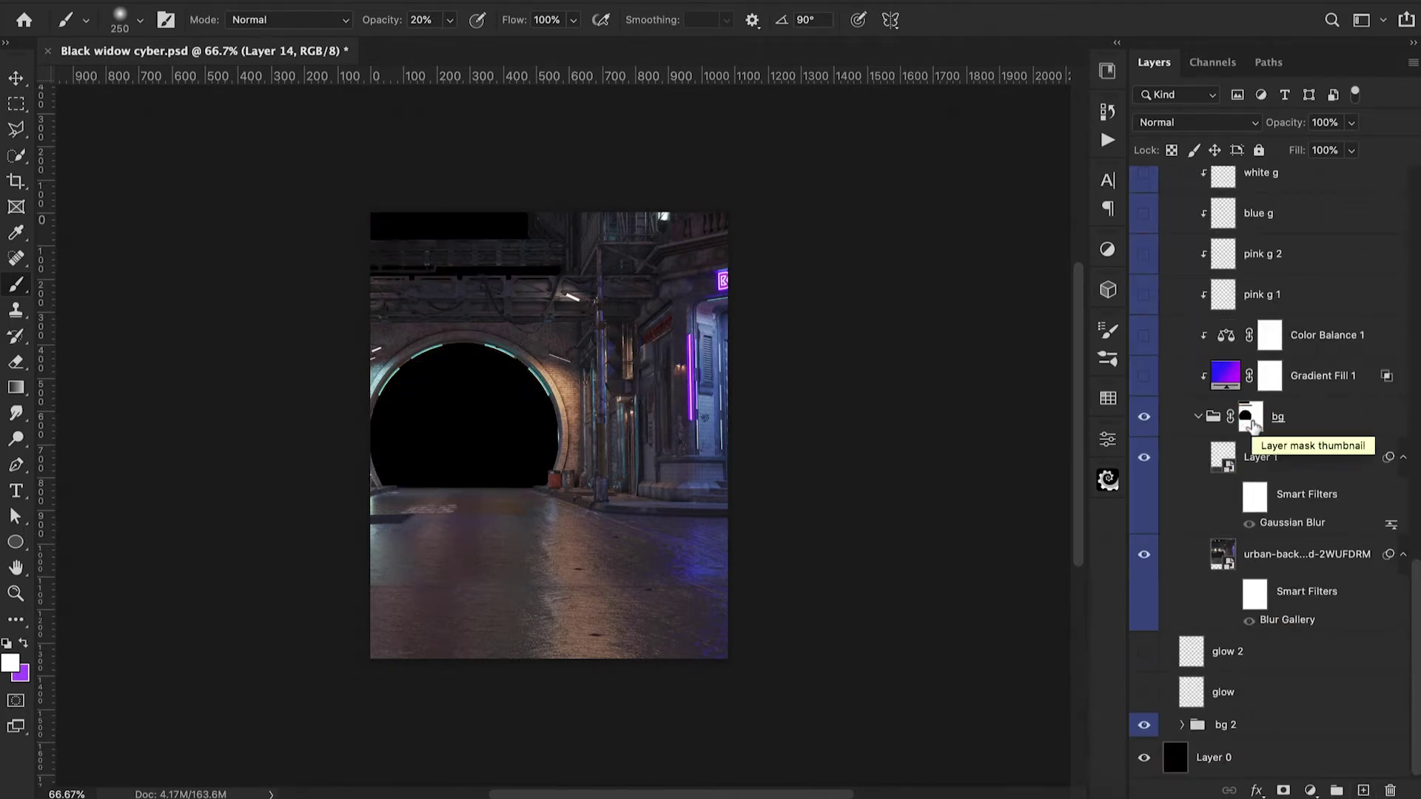
Reveal both times square 1 images inside the arch and stamp the visible scene into Layer 14.
{"action": "left_click", "coordinate": [1182, 725]}
{"action": "scroll", "coordinate": [1221, 692], "scroll_direction": "down", "scroll_amount": 5}
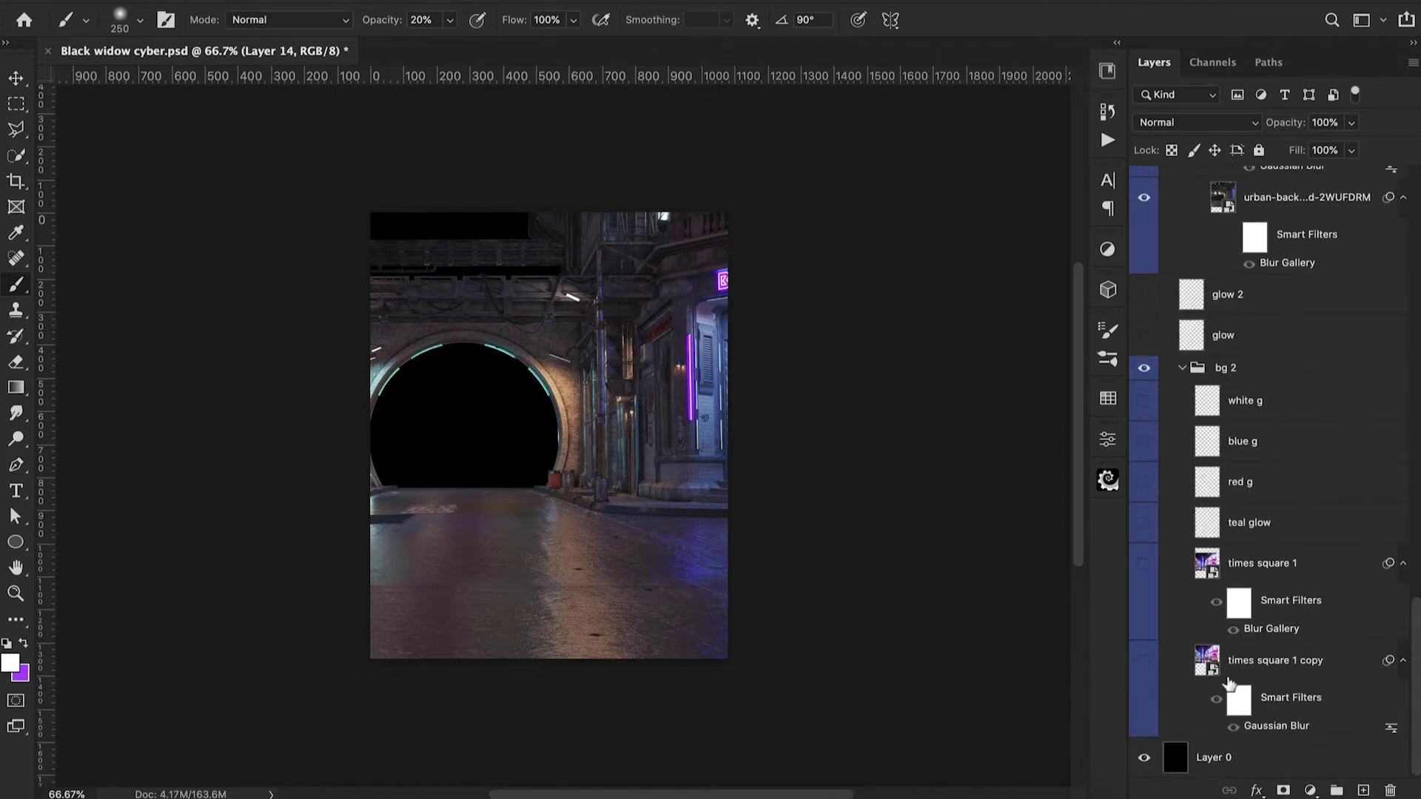
{"action": "left_click", "coordinate": [1144, 661]}
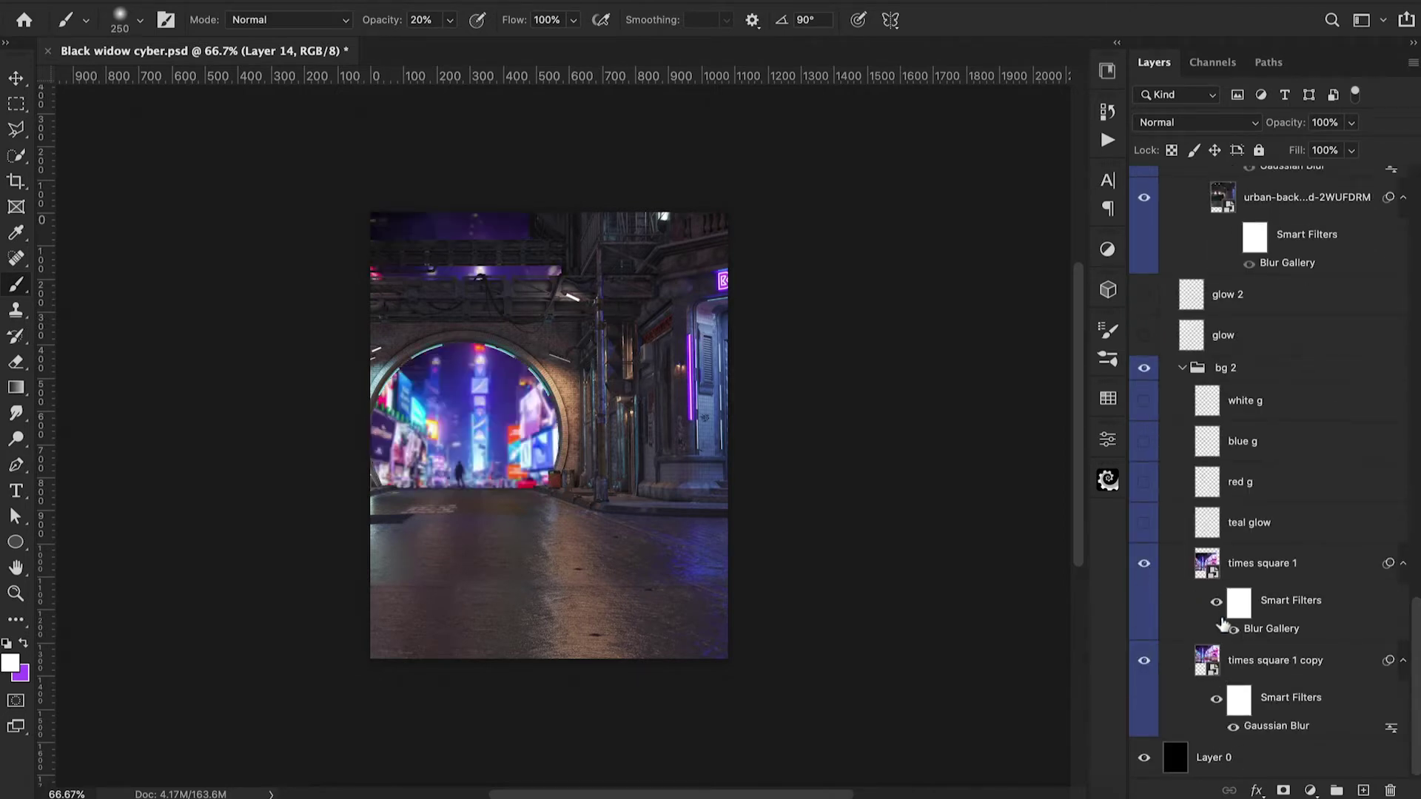
{"action": "left_click", "coordinate": [1223, 626]}
{"action": "left_click", "coordinate": [1216, 708]}
{"action": "scroll", "coordinate": [1216, 708], "scroll_direction": "up", "scroll_amount": 10}
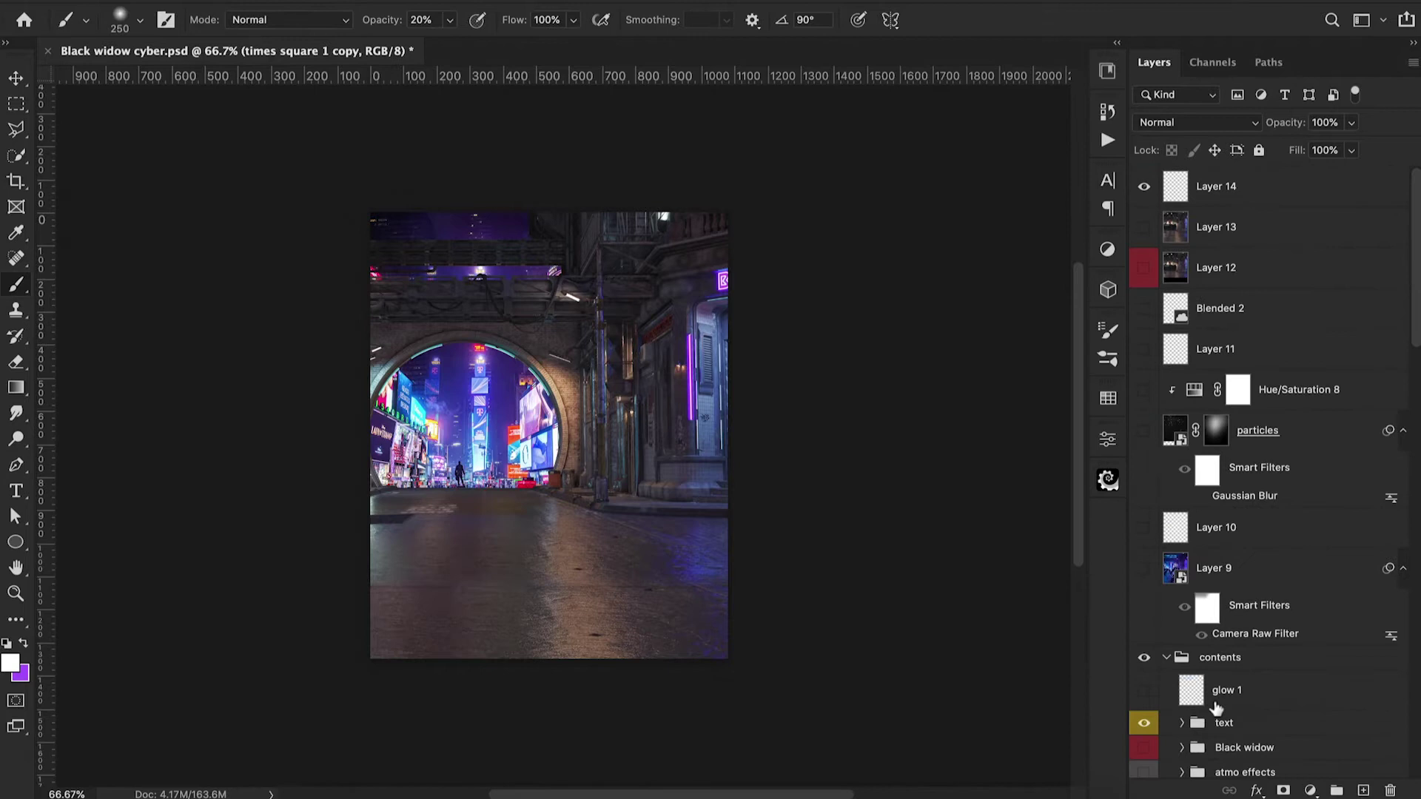
{"action": "left_click", "coordinate": [1222, 194]}
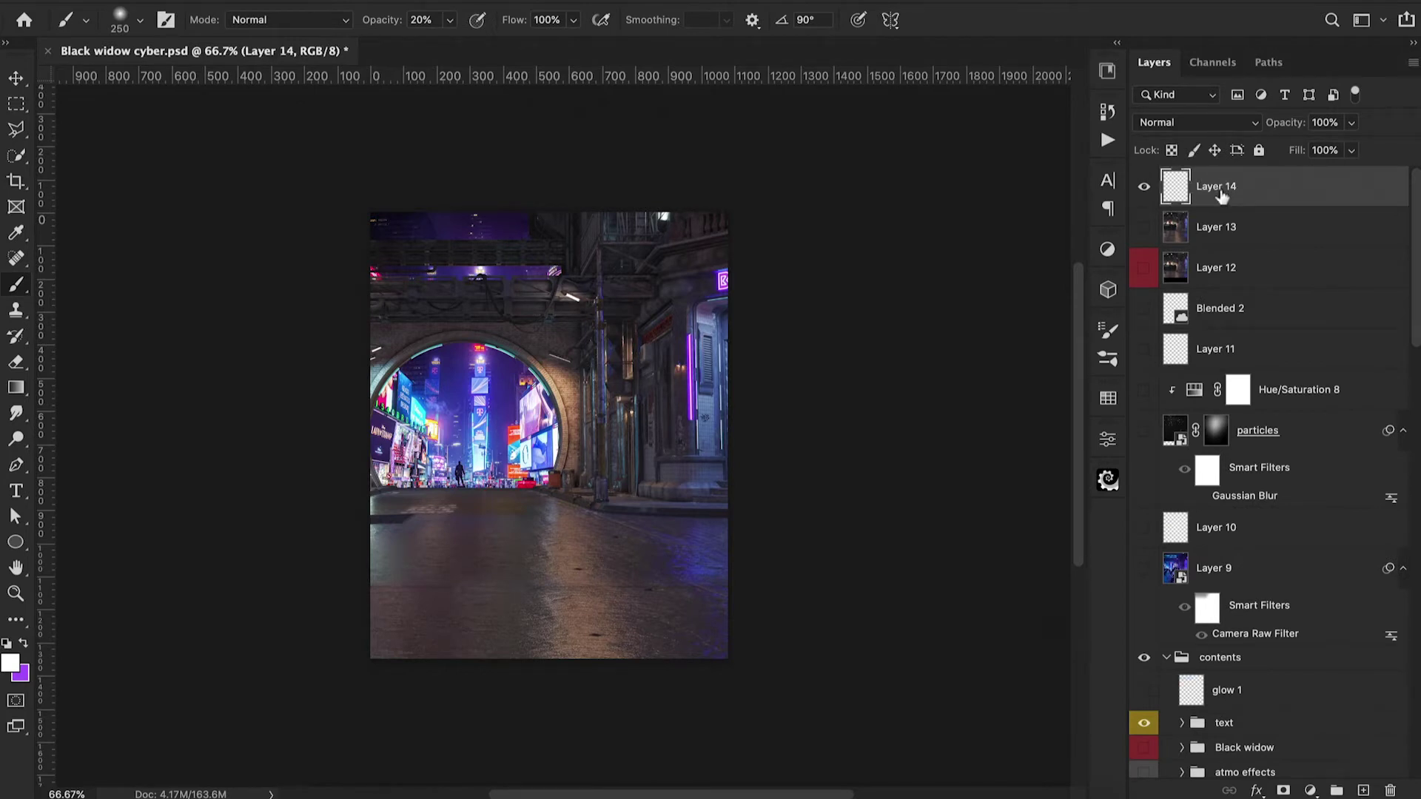
{"action": "key", "text": "ctrl+shift+alt+e"}
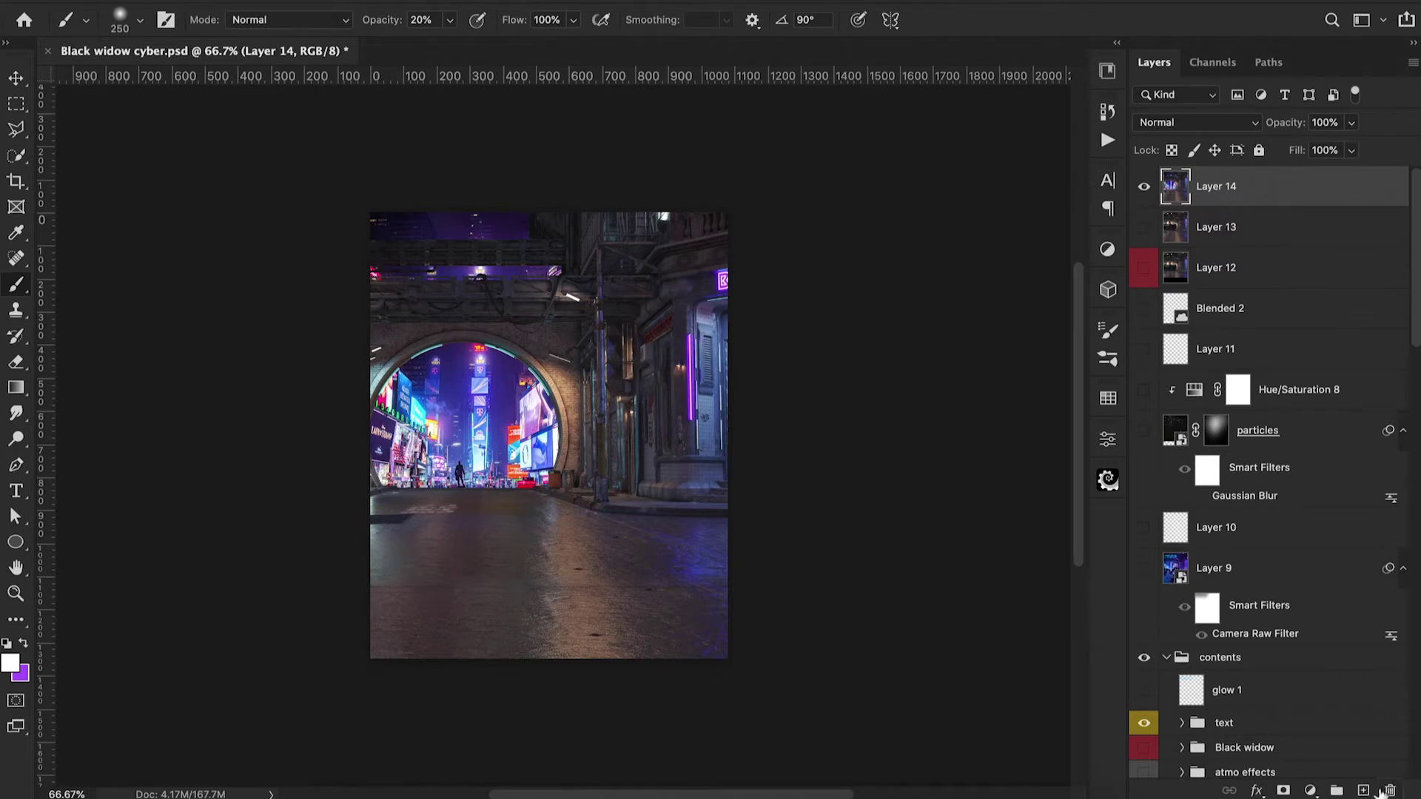
Add Layer 15, make the car visible, stamp the scene into Layer 15, then add another layer.
{"action": "left_click", "coordinate": [1364, 790]}
{"action": "scroll", "coordinate": [1280, 315], "scroll_direction": "down", "scroll_amount": 10}
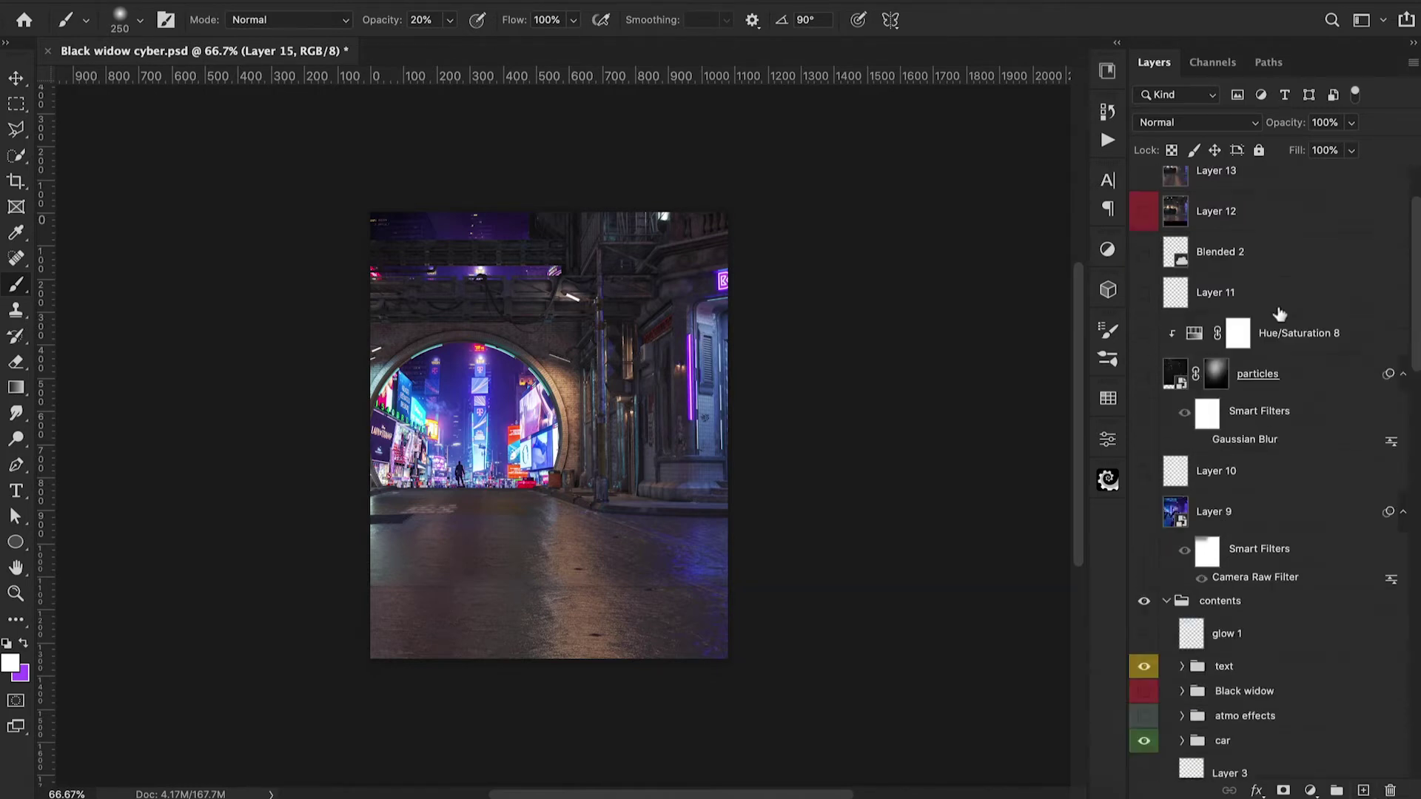
{"action": "left_click", "coordinate": [1181, 198]}
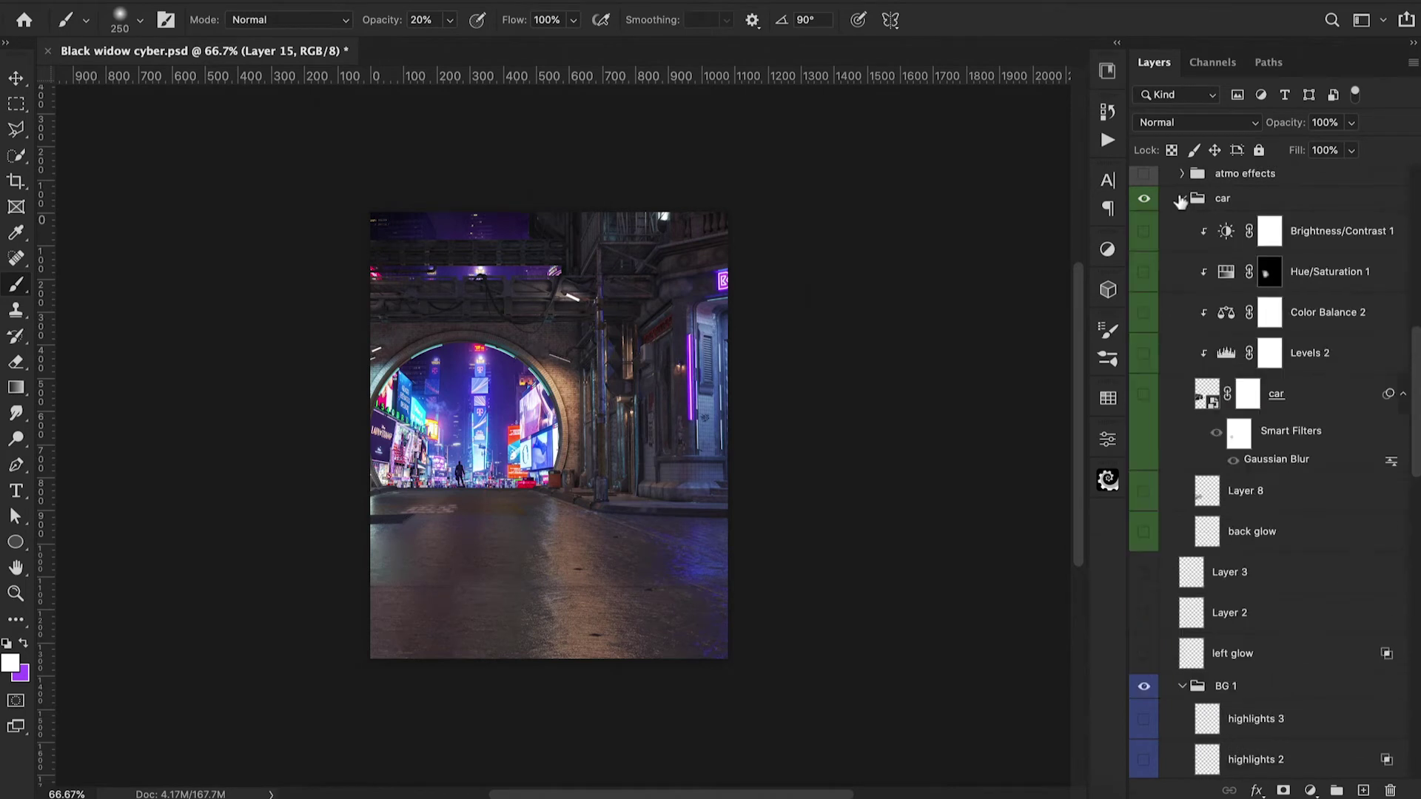
{"action": "left_click", "coordinate": [1144, 395]}
{"action": "left_click", "coordinate": [1208, 400]}
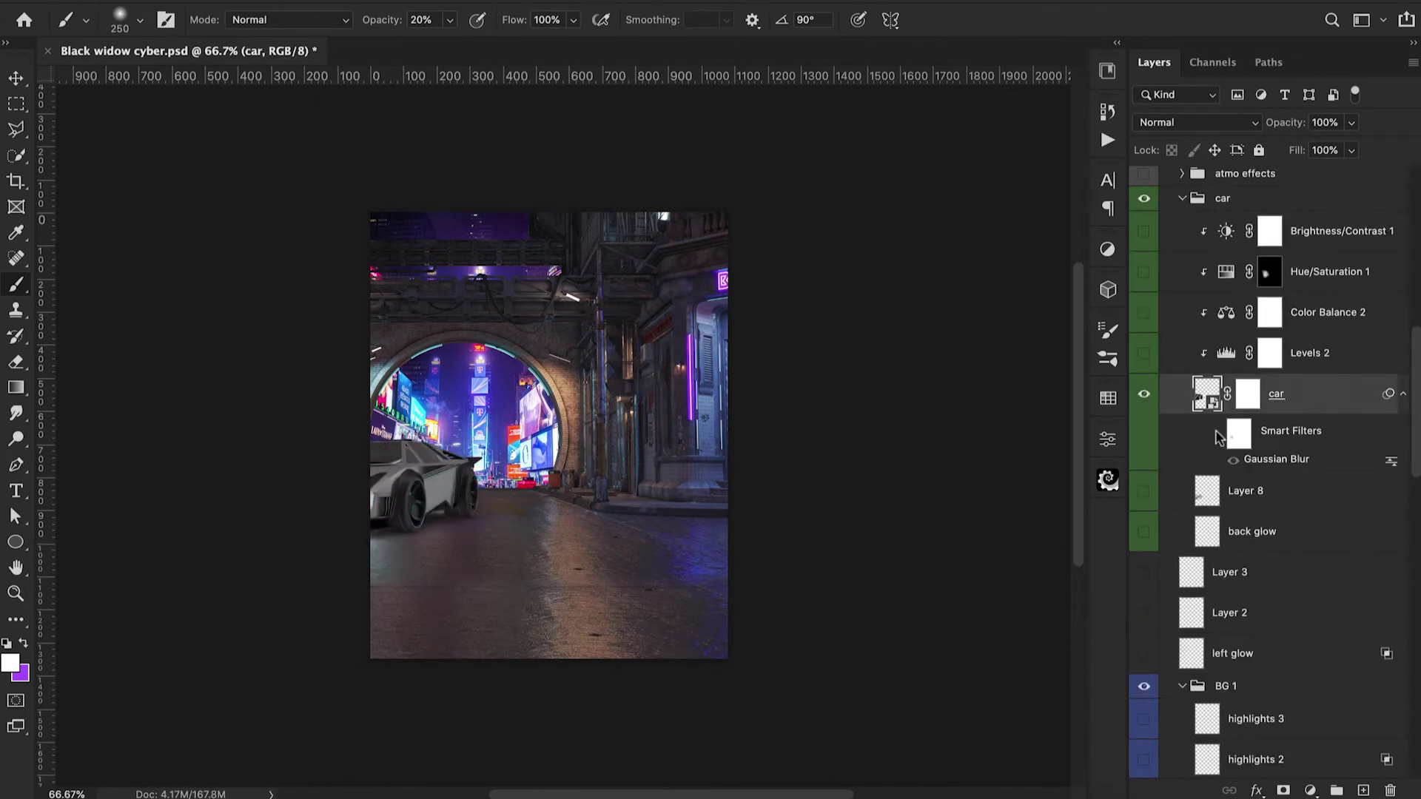
{"action": "scroll", "coordinate": [1312, 509], "scroll_direction": "up", "scroll_amount": 10}
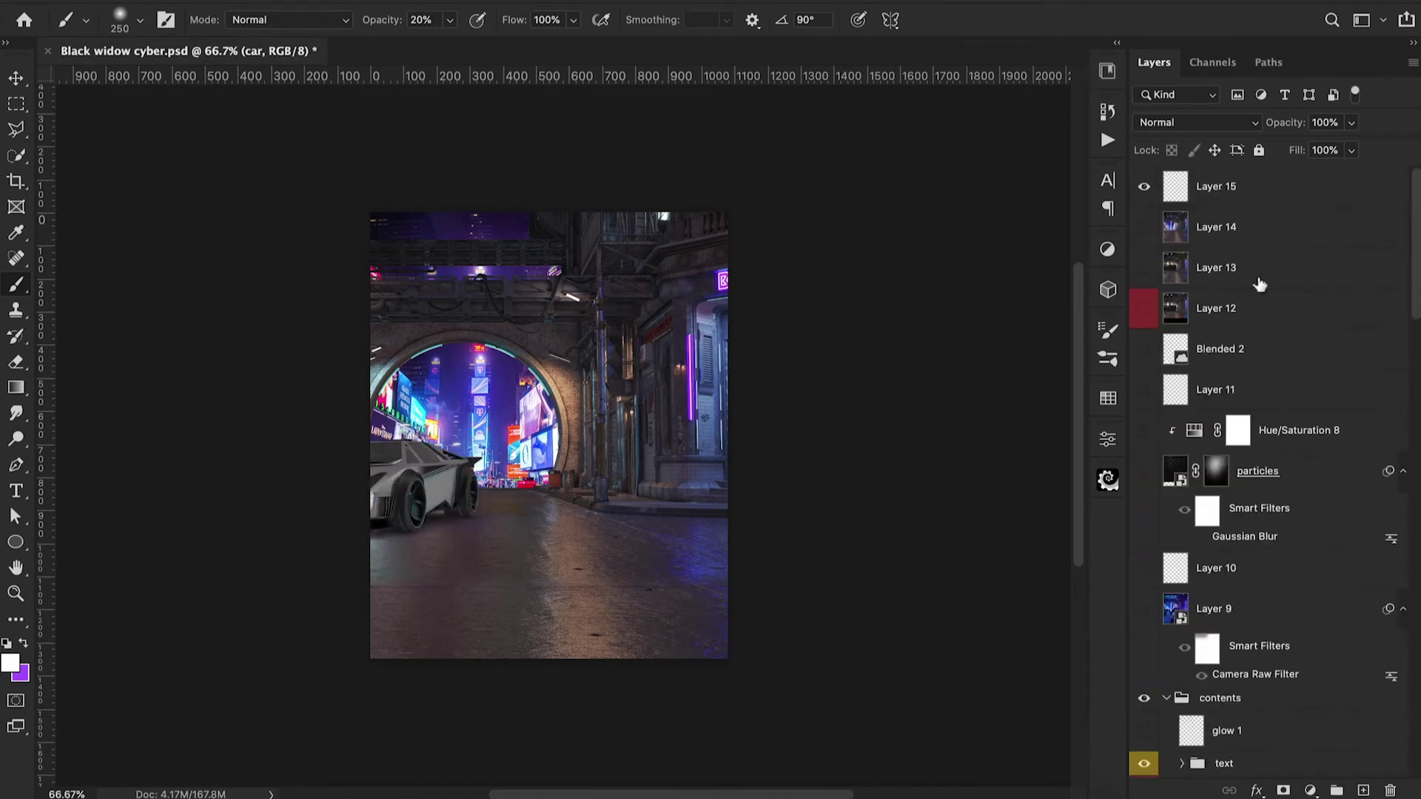
{"action": "left_click", "coordinate": [1235, 191]}
{"action": "key", "text": "ctrl+alt+shift+e"}
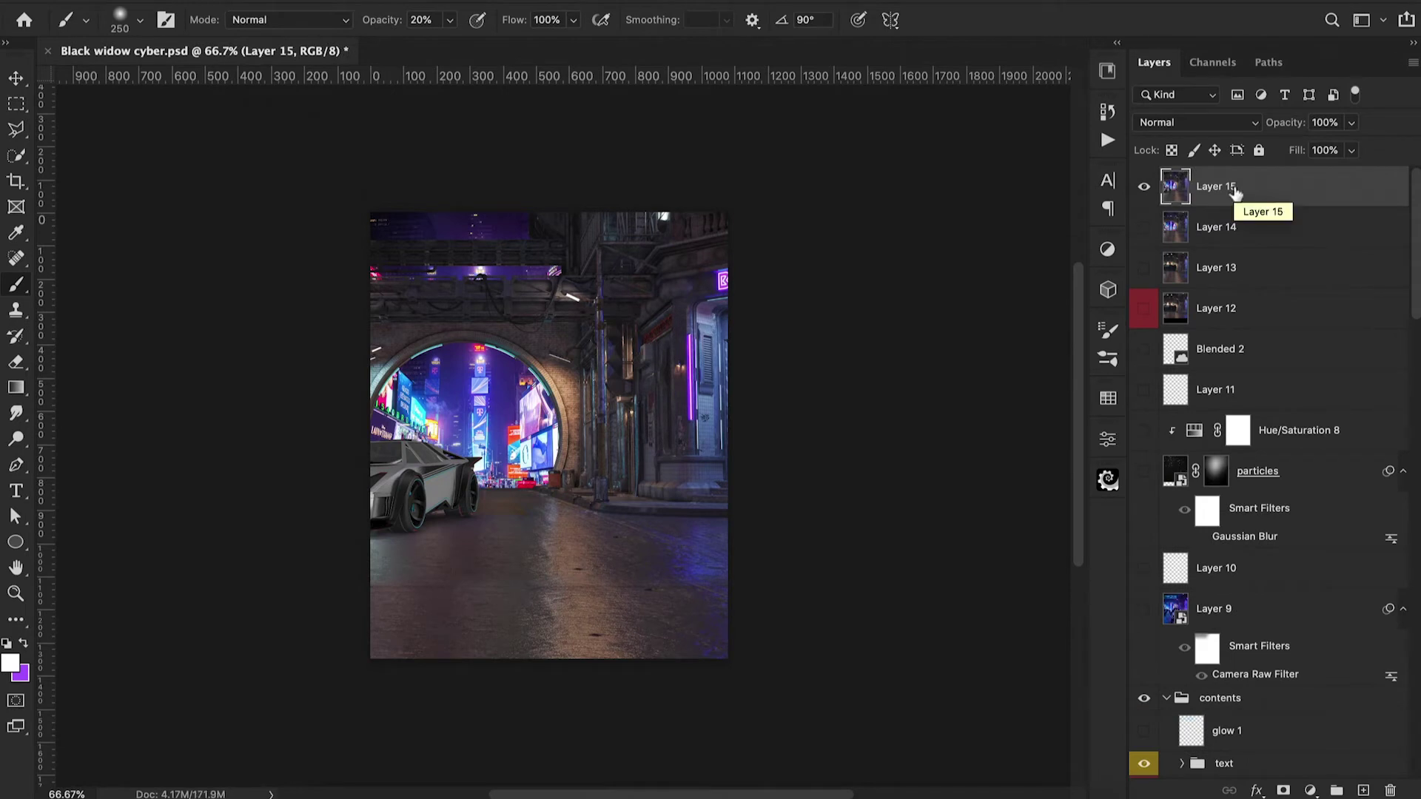
{"action": "left_click", "coordinate": [1364, 791]}
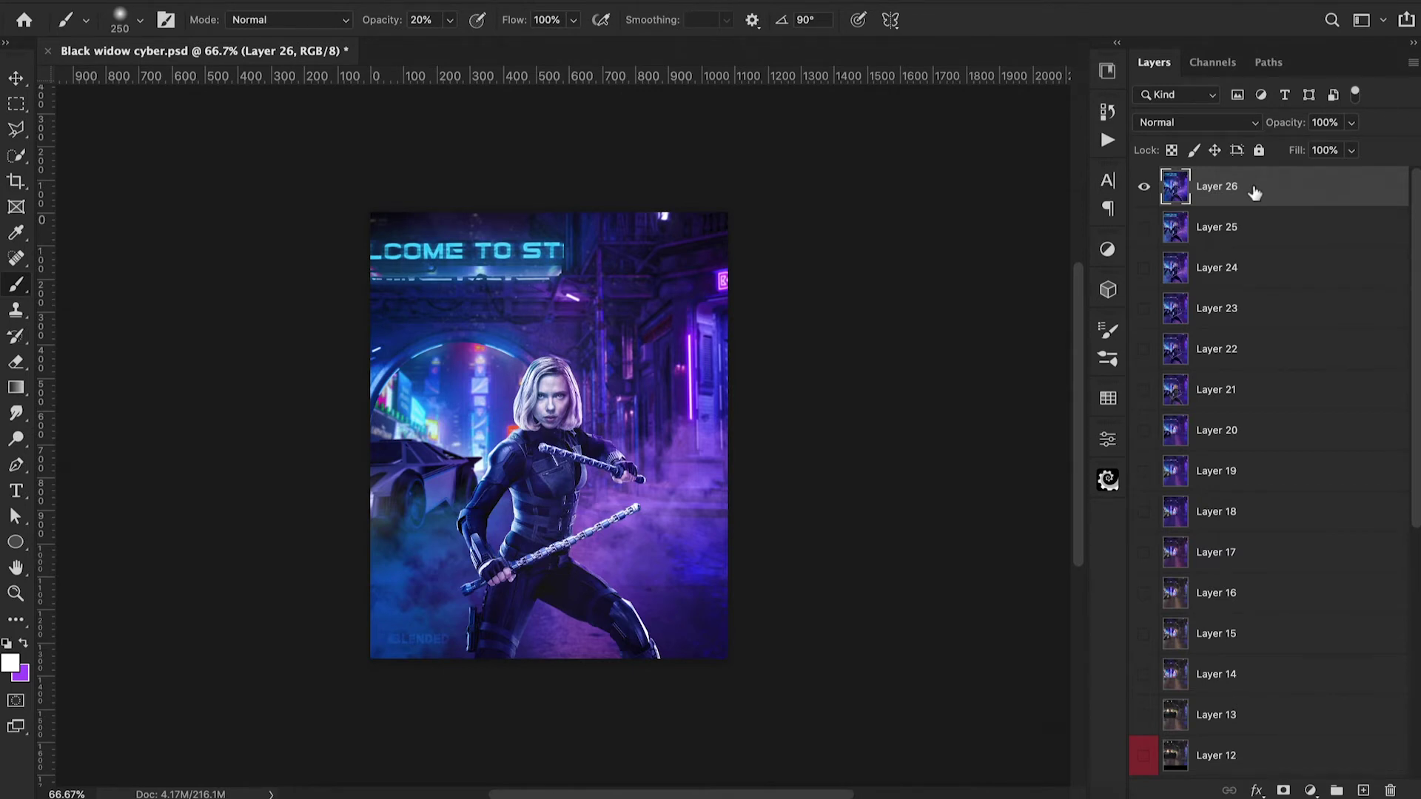
Duplicate Layers 12 through 26 into a new document named 'black widow layers'.
{"action": "scroll", "coordinate": [1254, 193], "scroll_direction": "down", "scroll_amount": 3}
{"action": "left_click", "coordinate": [1217, 547], "text": "shift"}
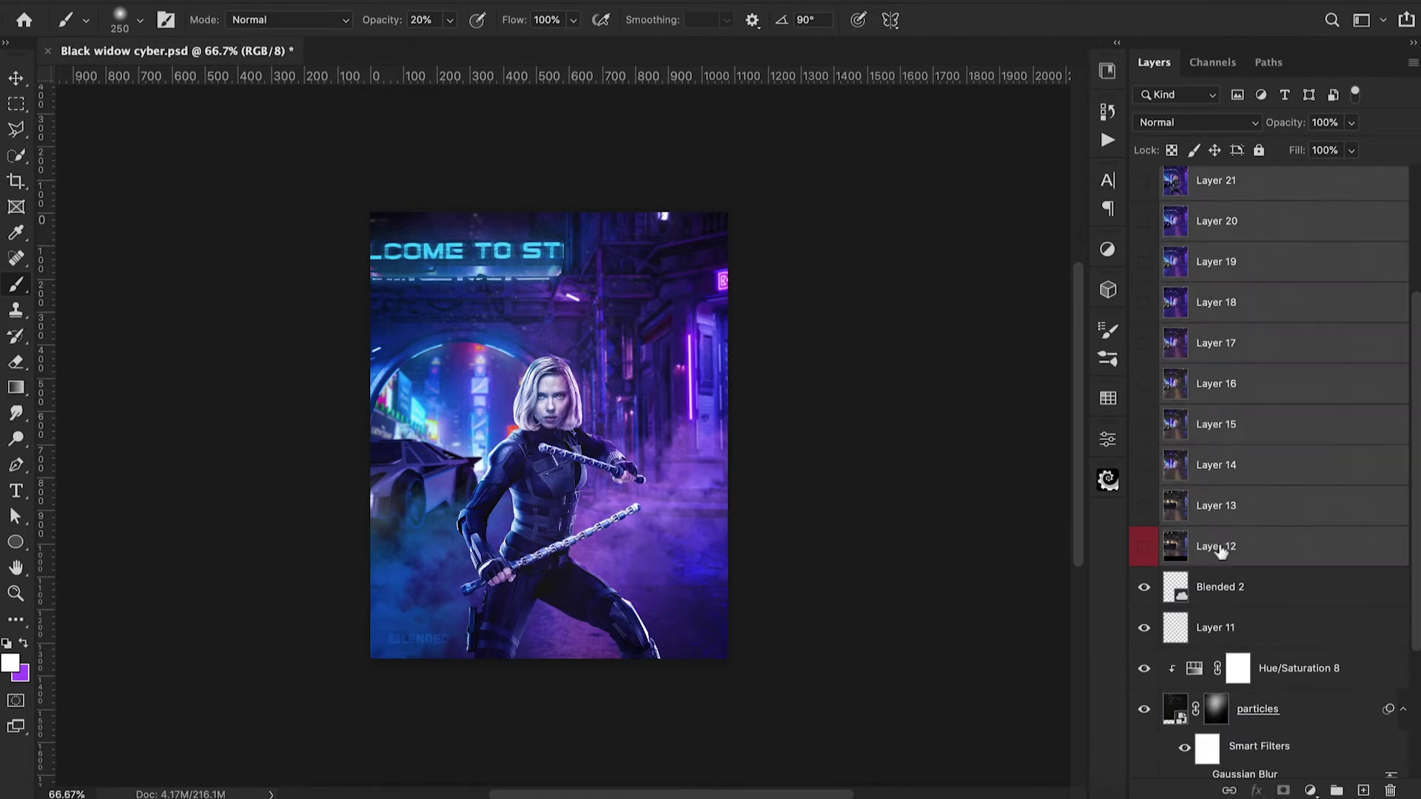
{"action": "scroll", "coordinate": [1220, 551], "scroll_direction": "up", "scroll_amount": 3}
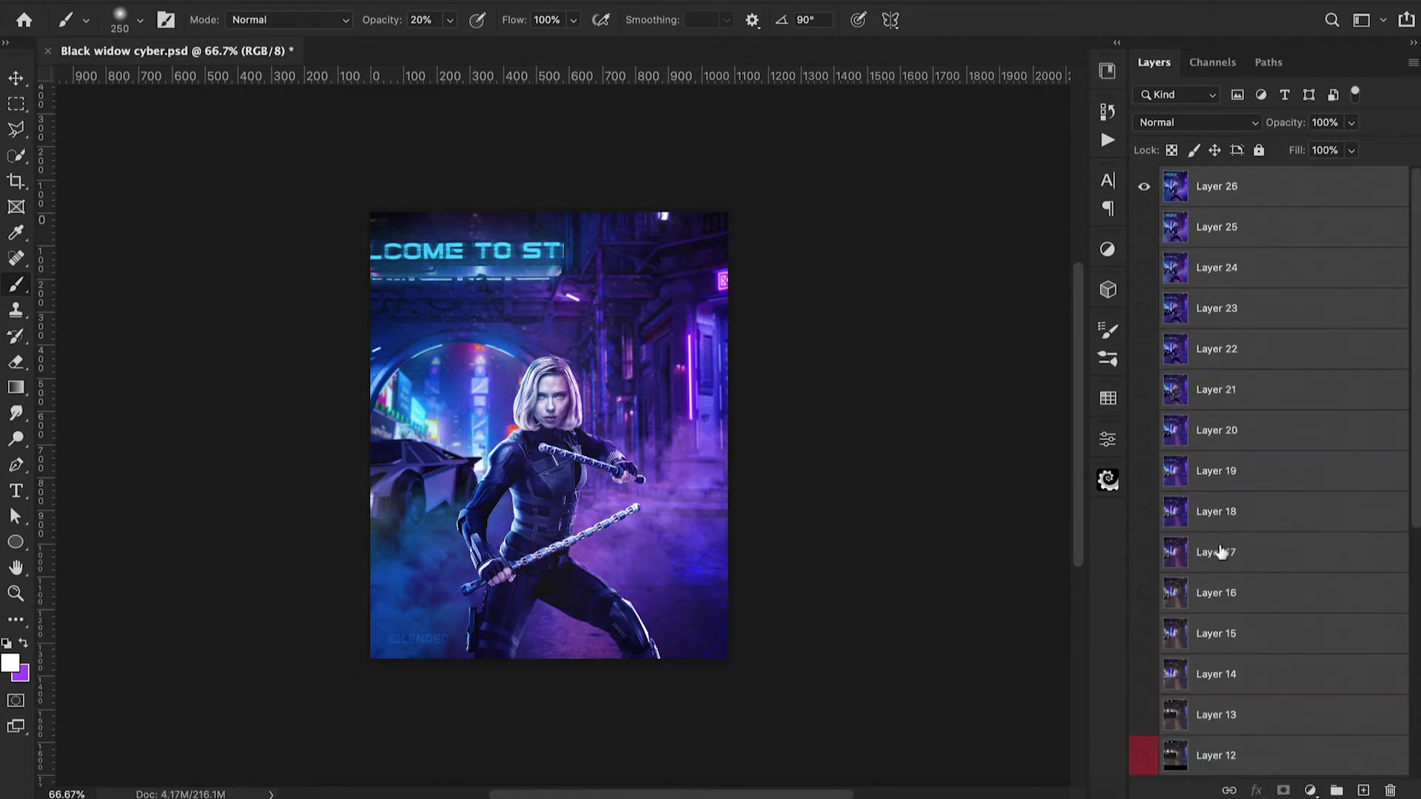
{"action": "right_click", "coordinate": [1270, 194]}
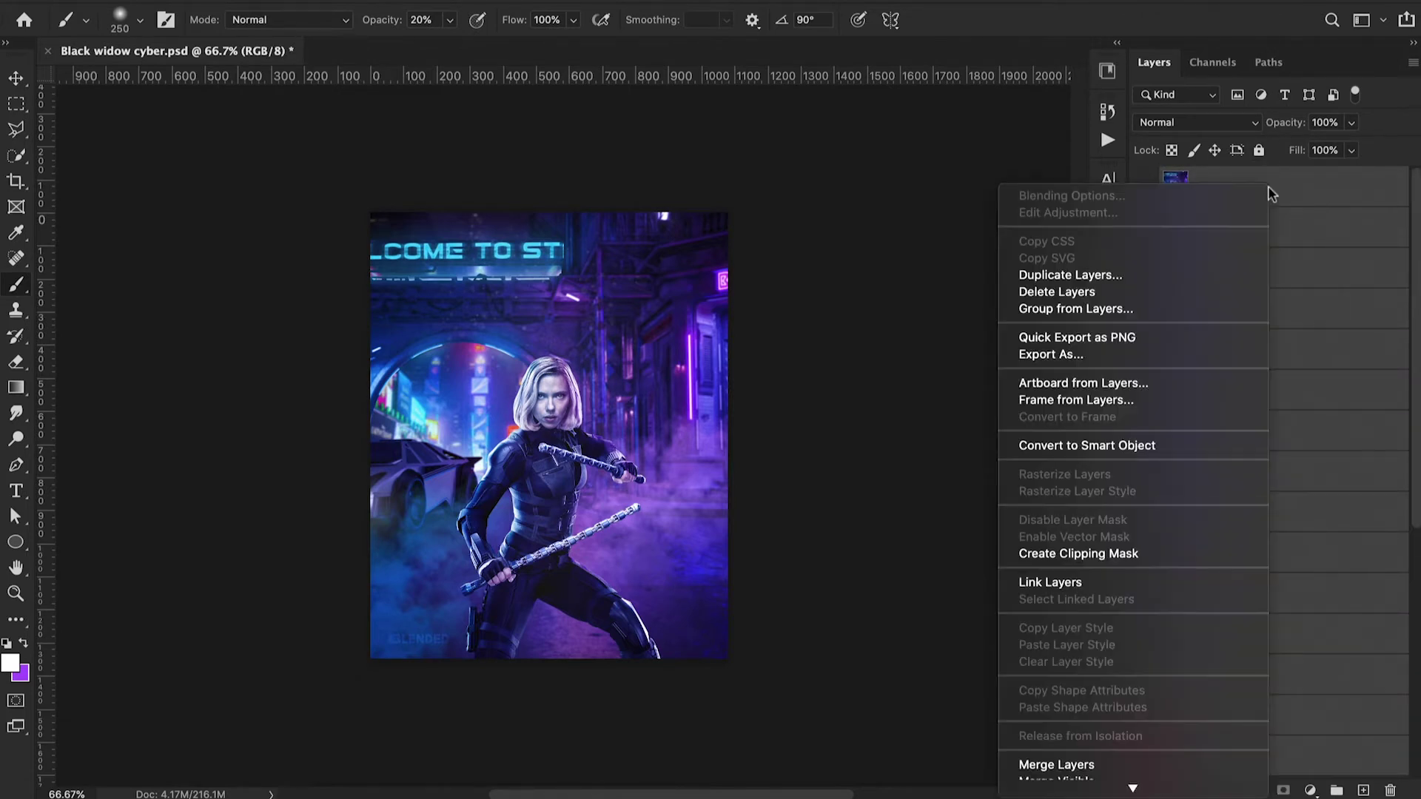
{"action": "left_click", "coordinate": [1101, 277]}
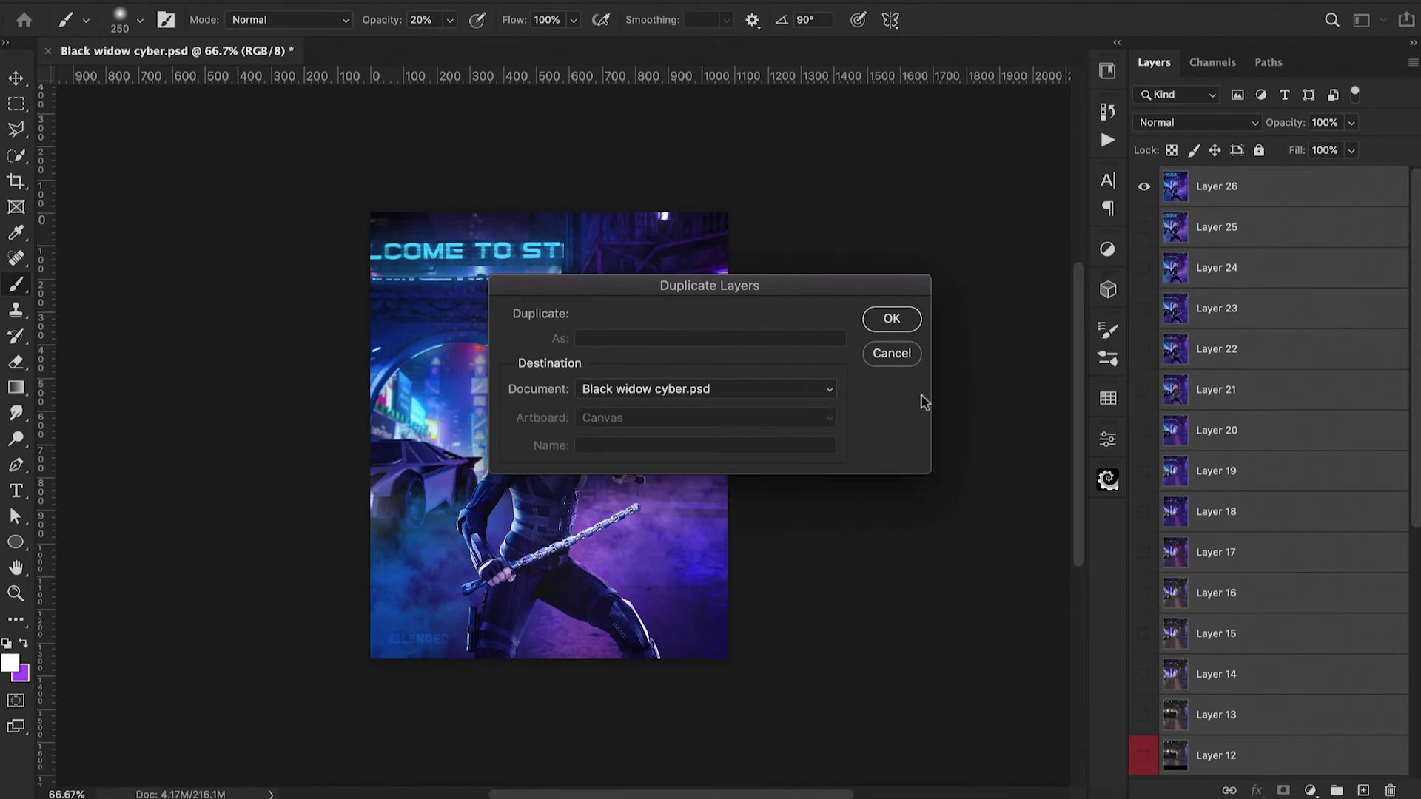
{"action": "left_click", "coordinate": [677, 406]}
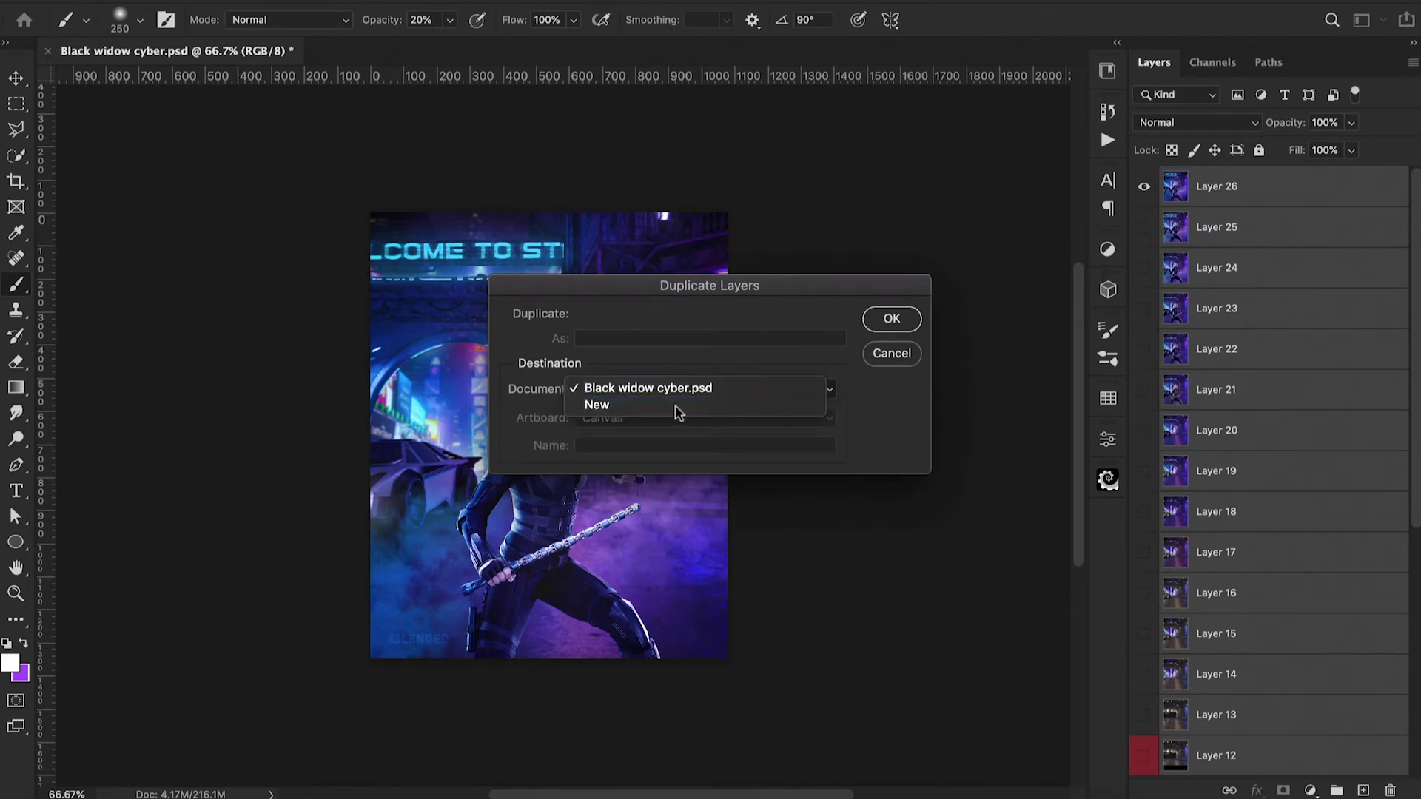
{"action": "type", "text": "b"}
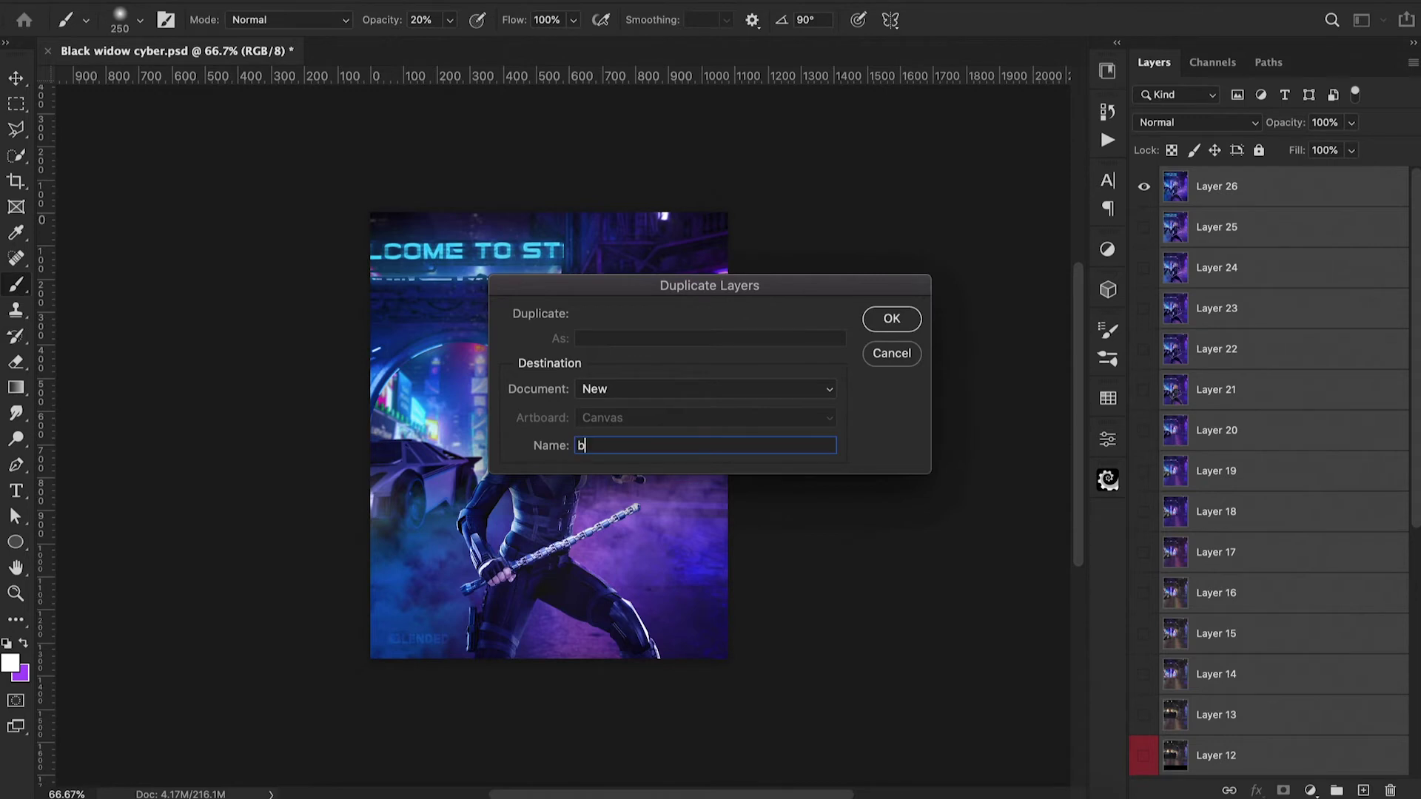
{"action": "type", "text": "lack widow layers"}
{"action": "left_click", "coordinate": [895, 324]}
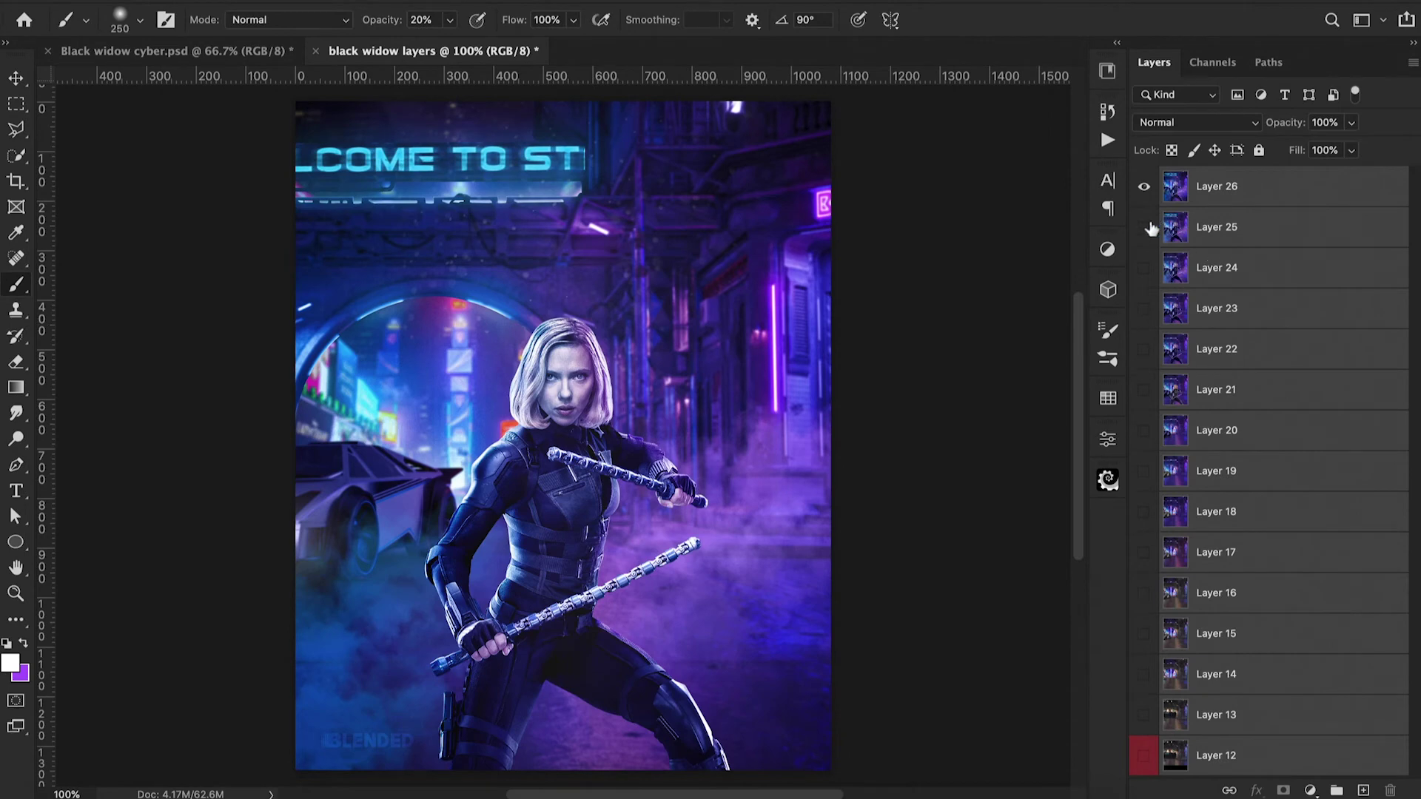
Make all the hidden layers visible and show the Timeline panel.
{"action": "left_click_drag", "start_coordinate": [1144, 227], "coordinate": [1144, 758]}
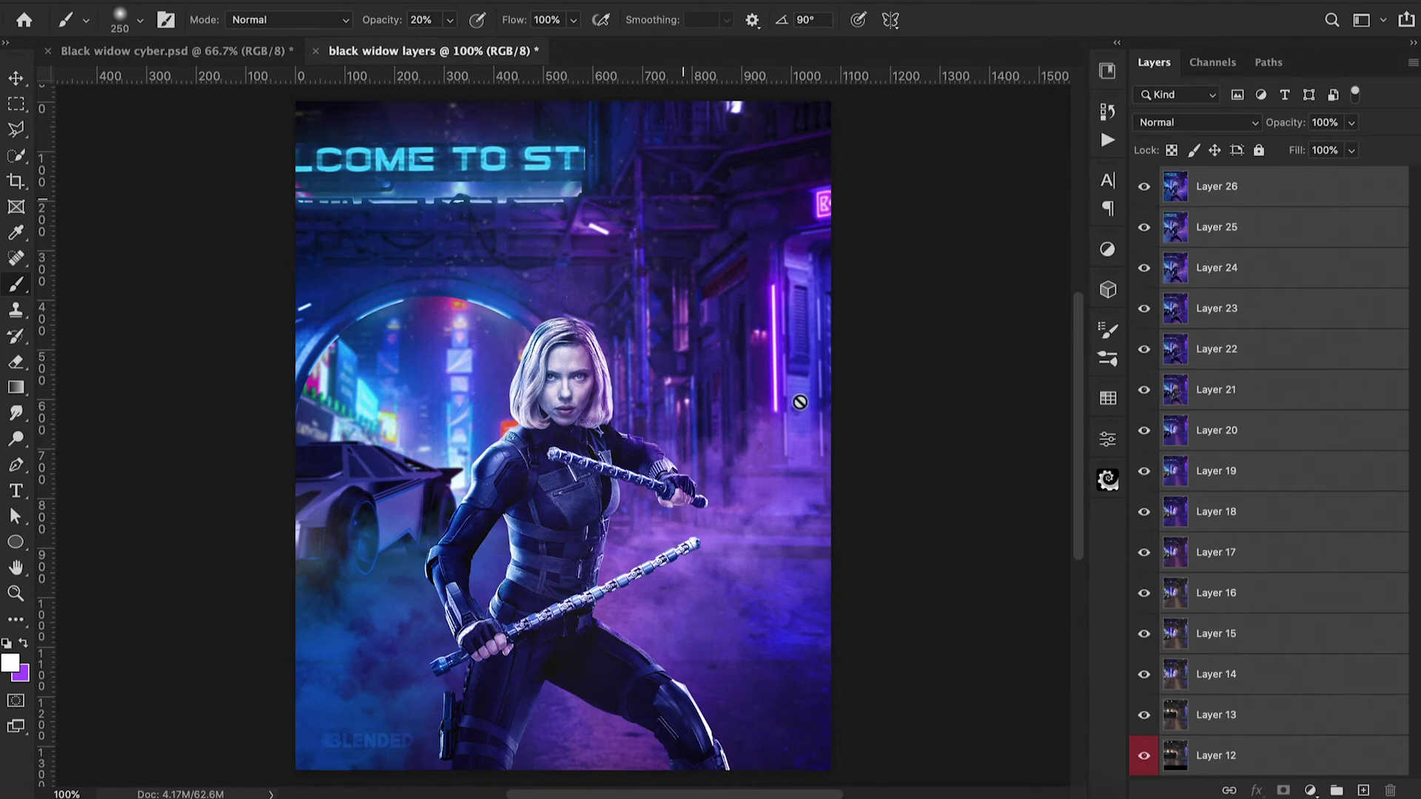
{"action": "left_click", "coordinate": [671, 2]}
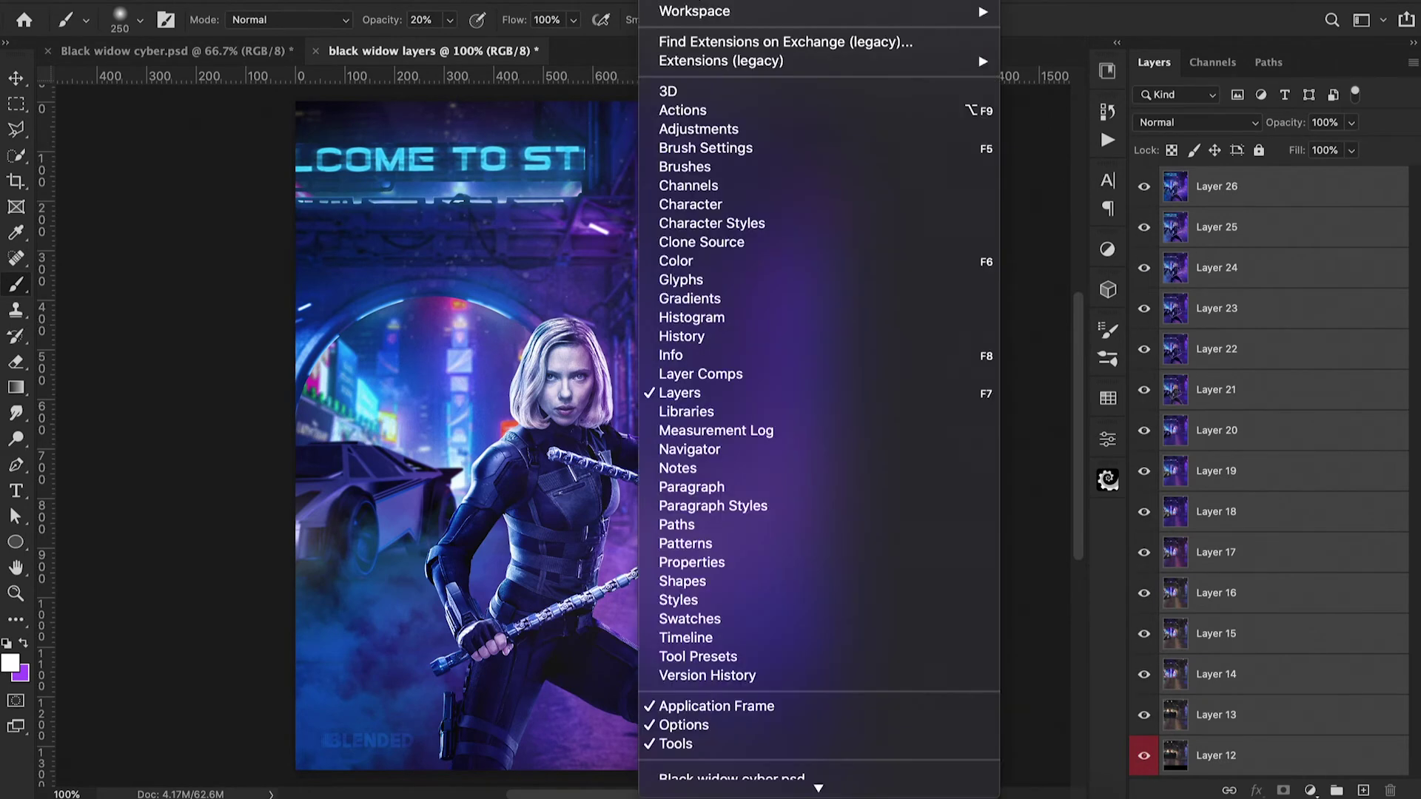
{"action": "left_click", "coordinate": [685, 638]}
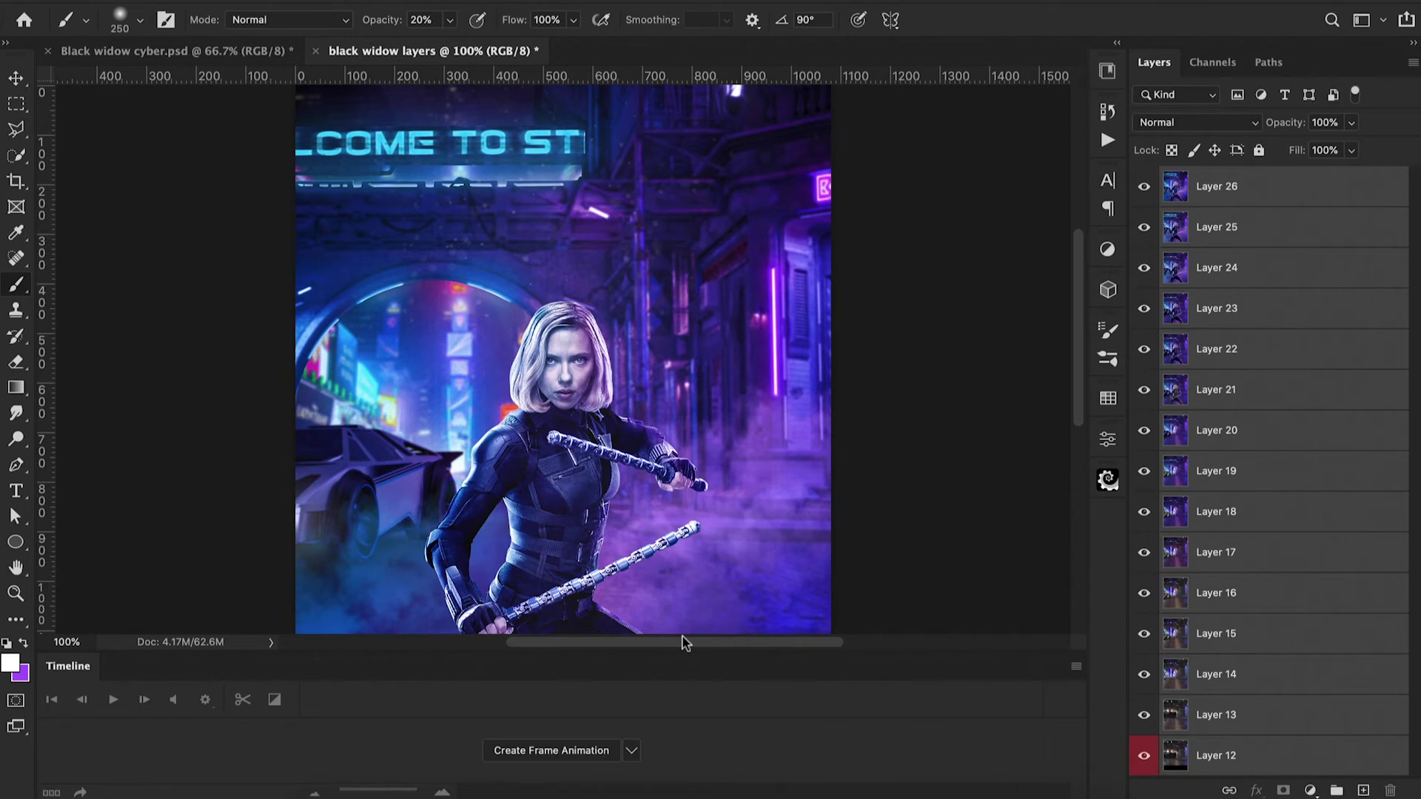
Create a frame animation and make one frame from each layer.
{"action": "left_click", "coordinate": [551, 750]}
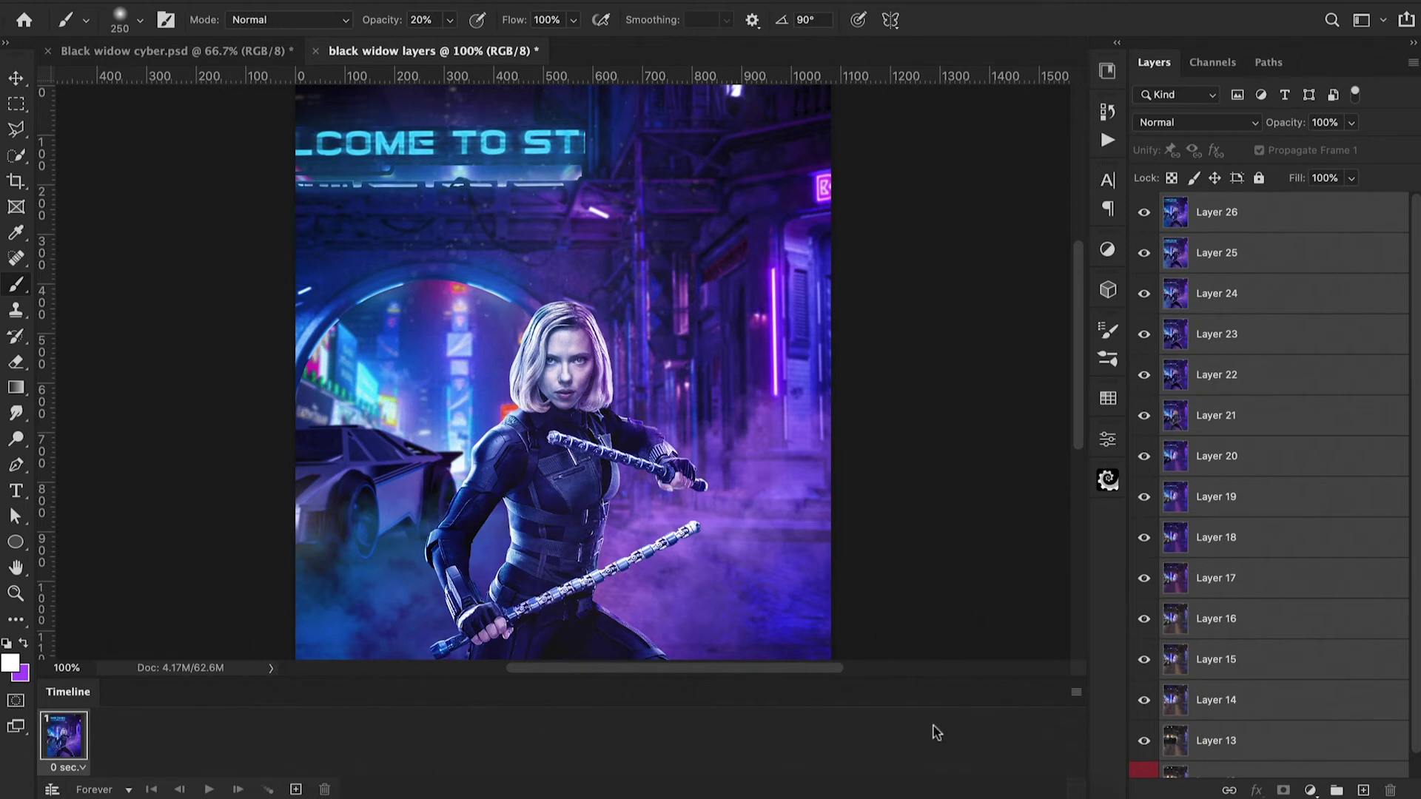
{"action": "left_click", "coordinate": [1076, 693]}
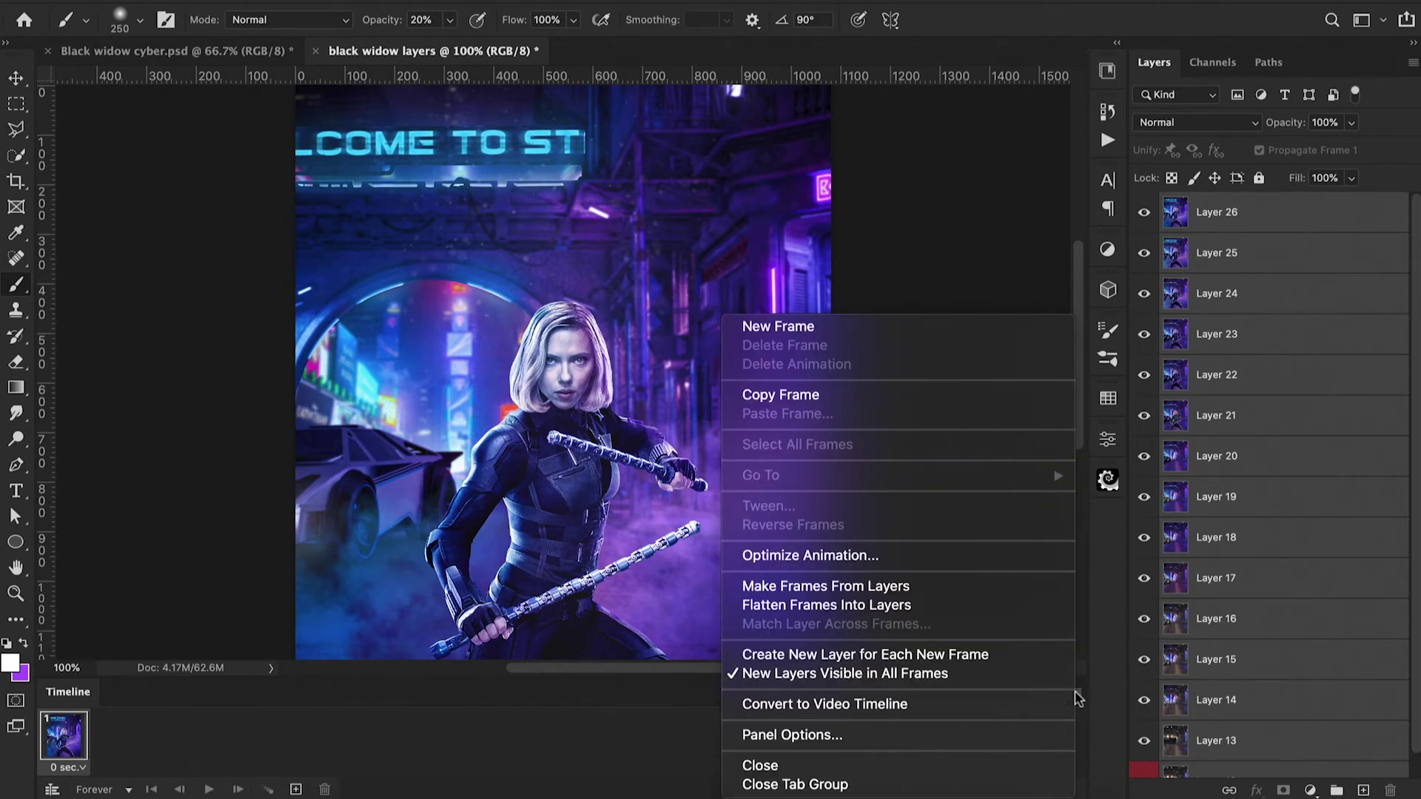
{"action": "left_click", "coordinate": [868, 586]}
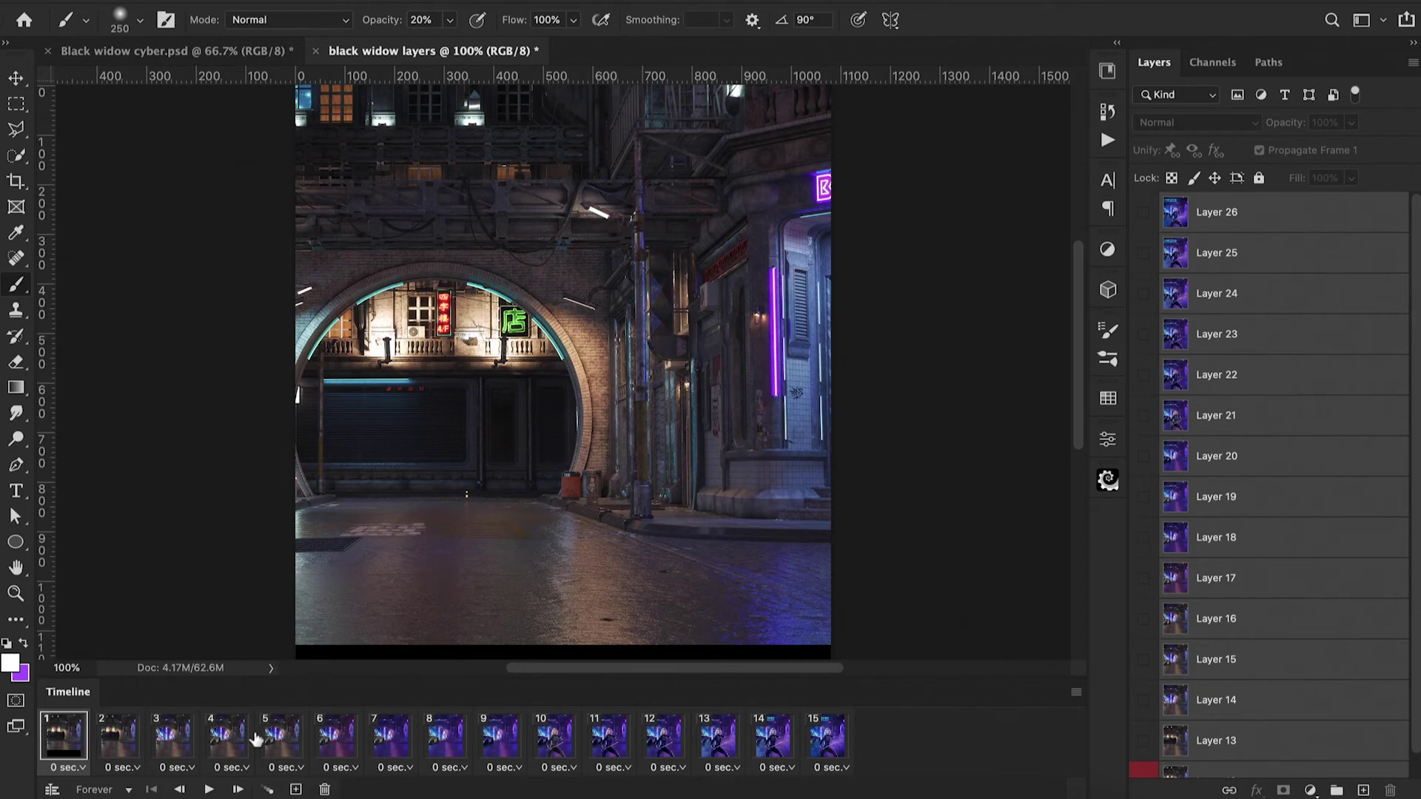
Select all 15 frames, set each frame's delay to 1 second, and set looping to Once.
{"action": "left_click", "coordinate": [834, 751]}
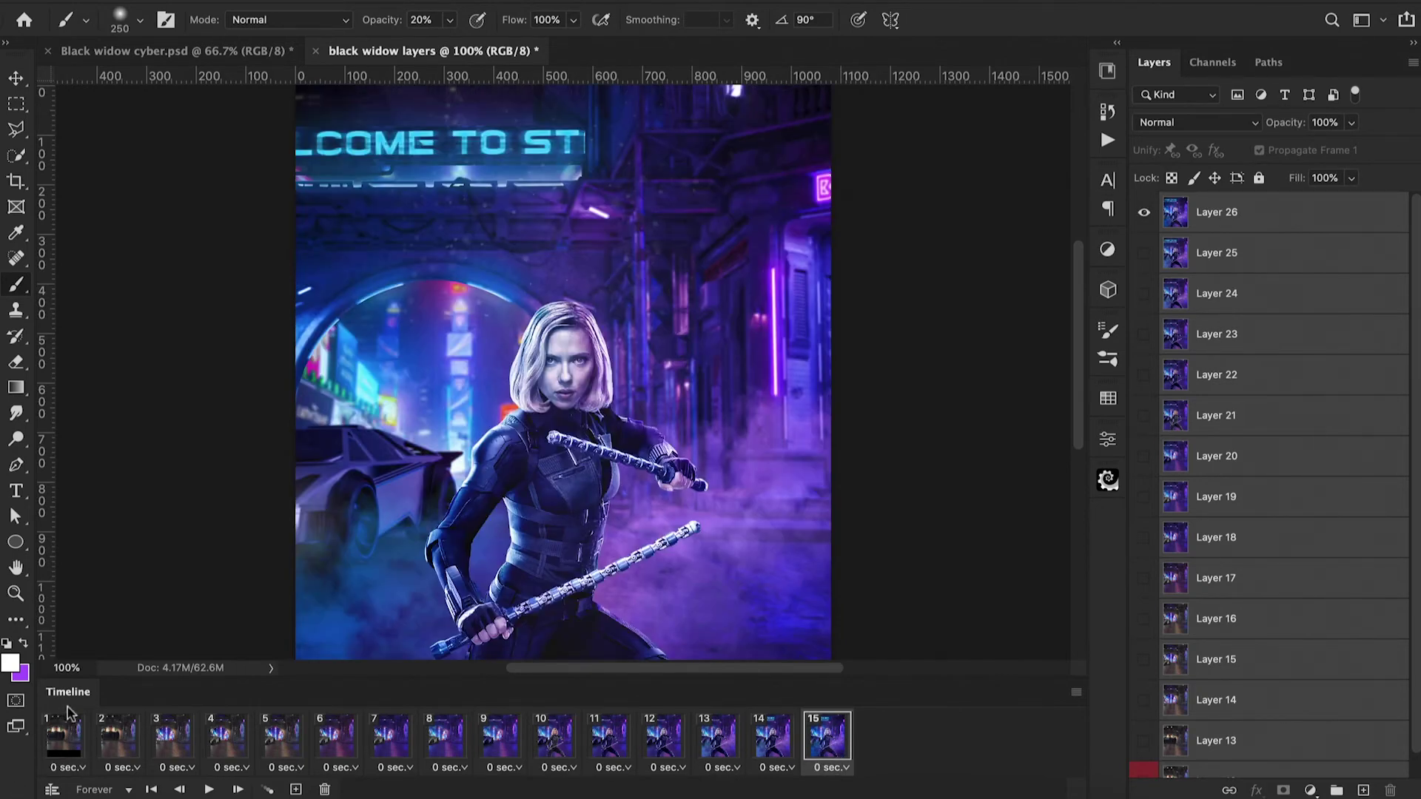
{"action": "left_click", "coordinate": [66, 740], "text": "shift"}
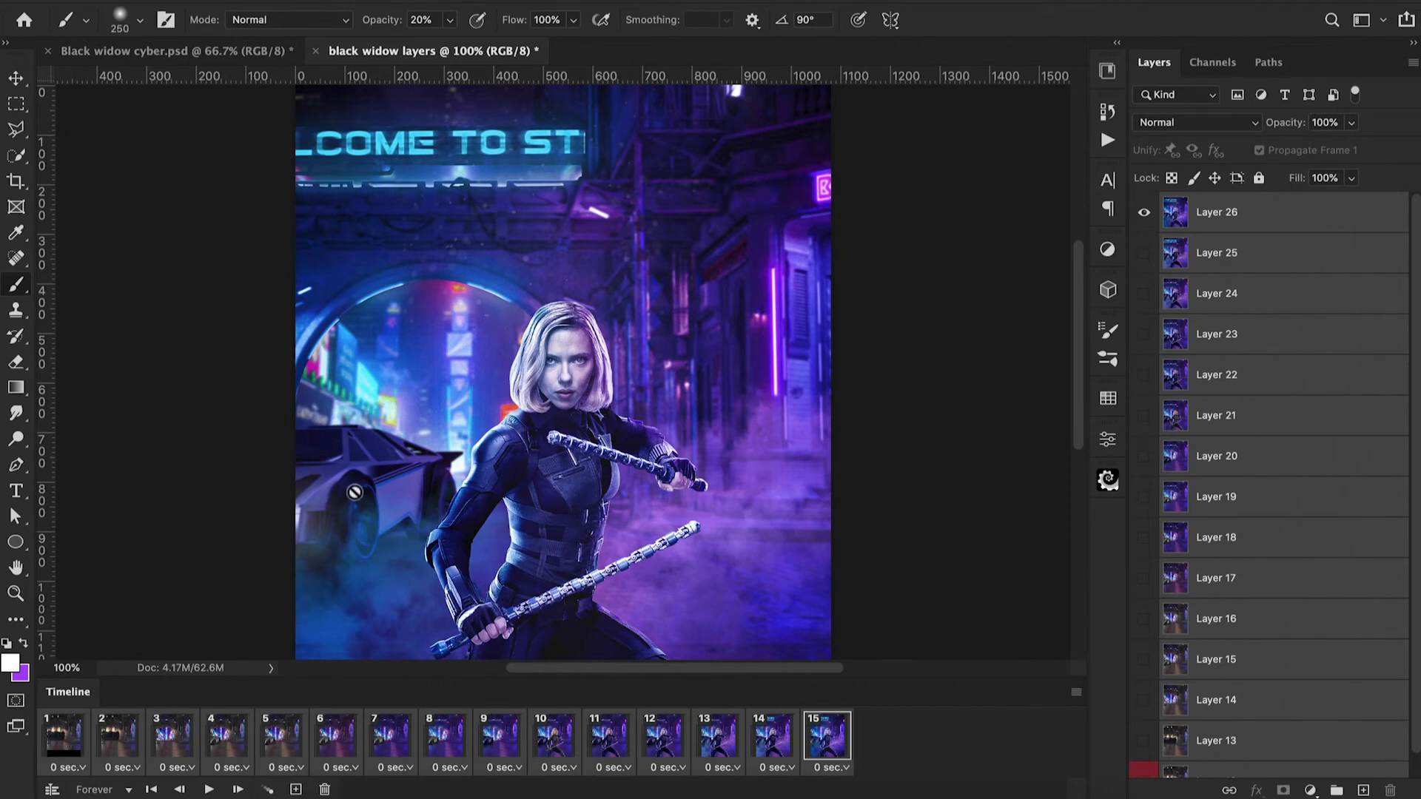
{"action": "scroll", "coordinate": [713, 577], "scroll_direction": "down", "scroll_amount": 4}
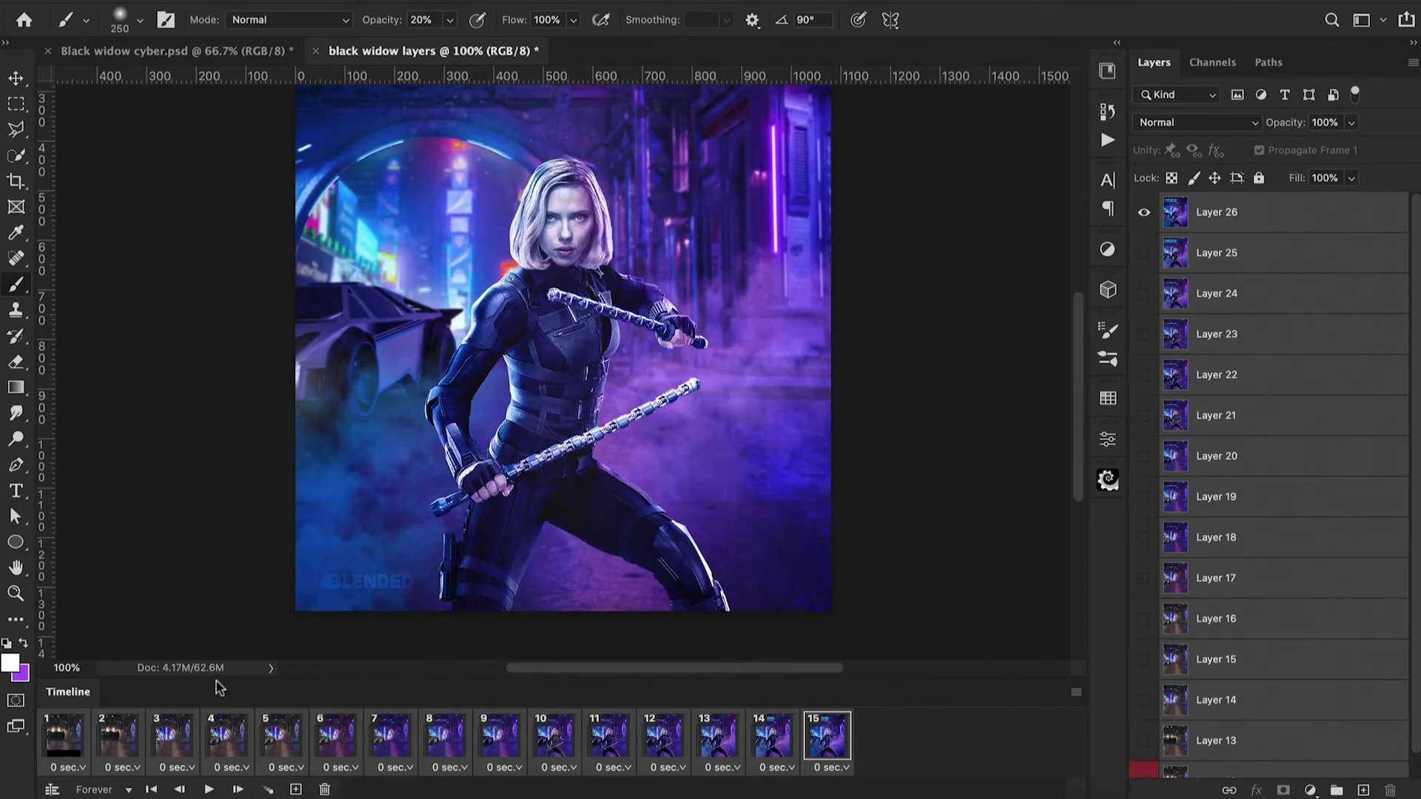
{"action": "left_click", "coordinate": [82, 770]}
{"action": "left_click", "coordinate": [82, 768]}
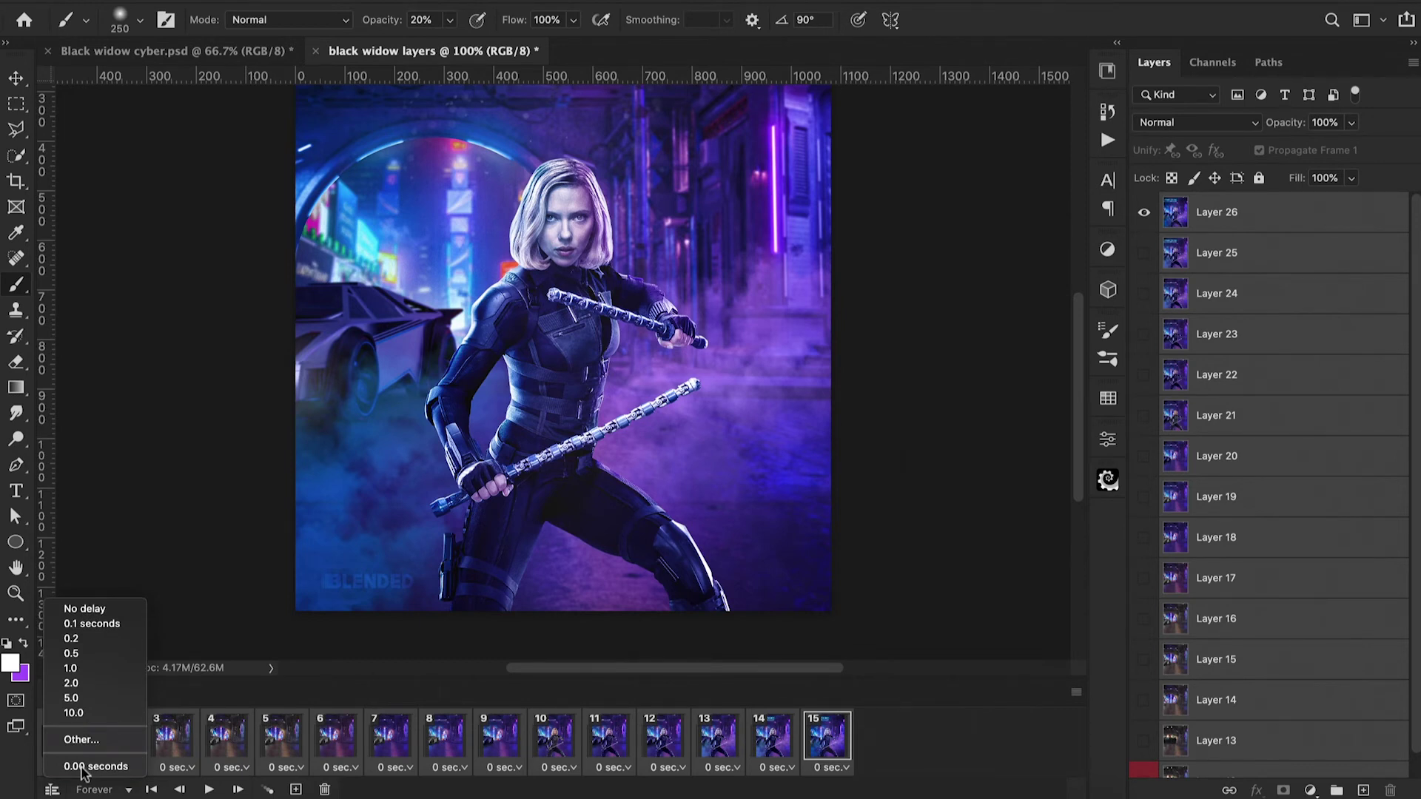
{"action": "left_click", "coordinate": [90, 671]}
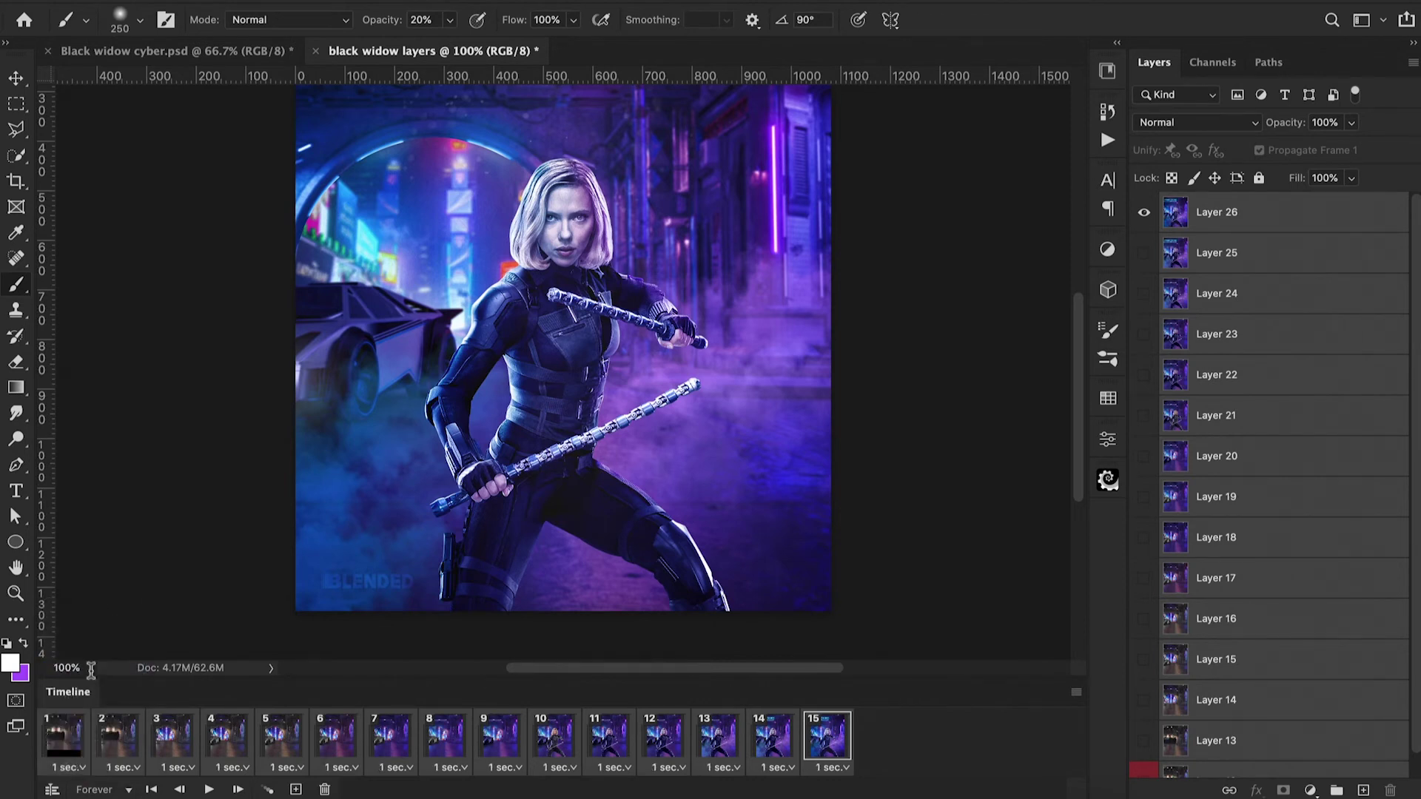
{"action": "left_click", "coordinate": [129, 790]}
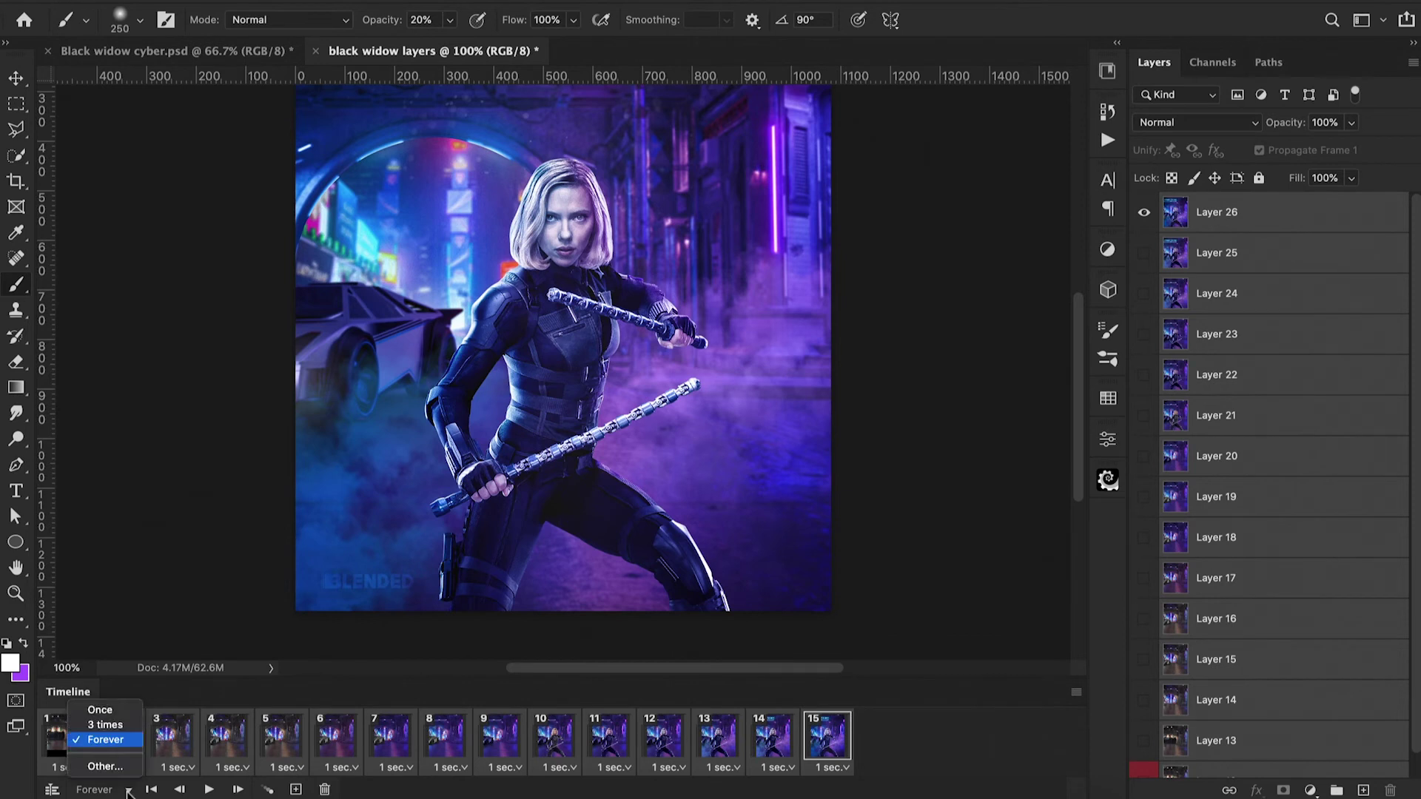
{"action": "left_click", "coordinate": [101, 710]}
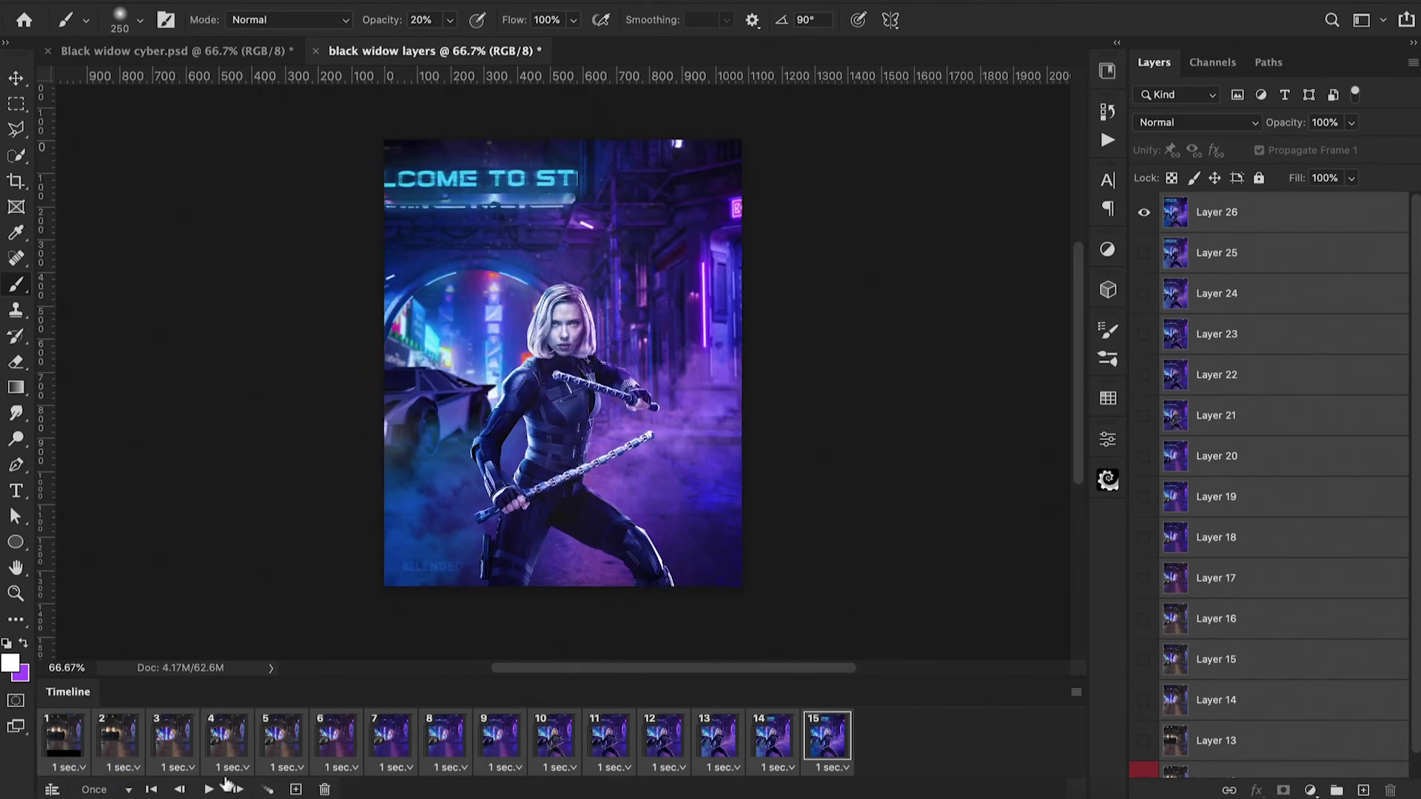
Play the animation preview through all 15 frames, then go to File > Export.
{"action": "left_click", "coordinate": [209, 790]}
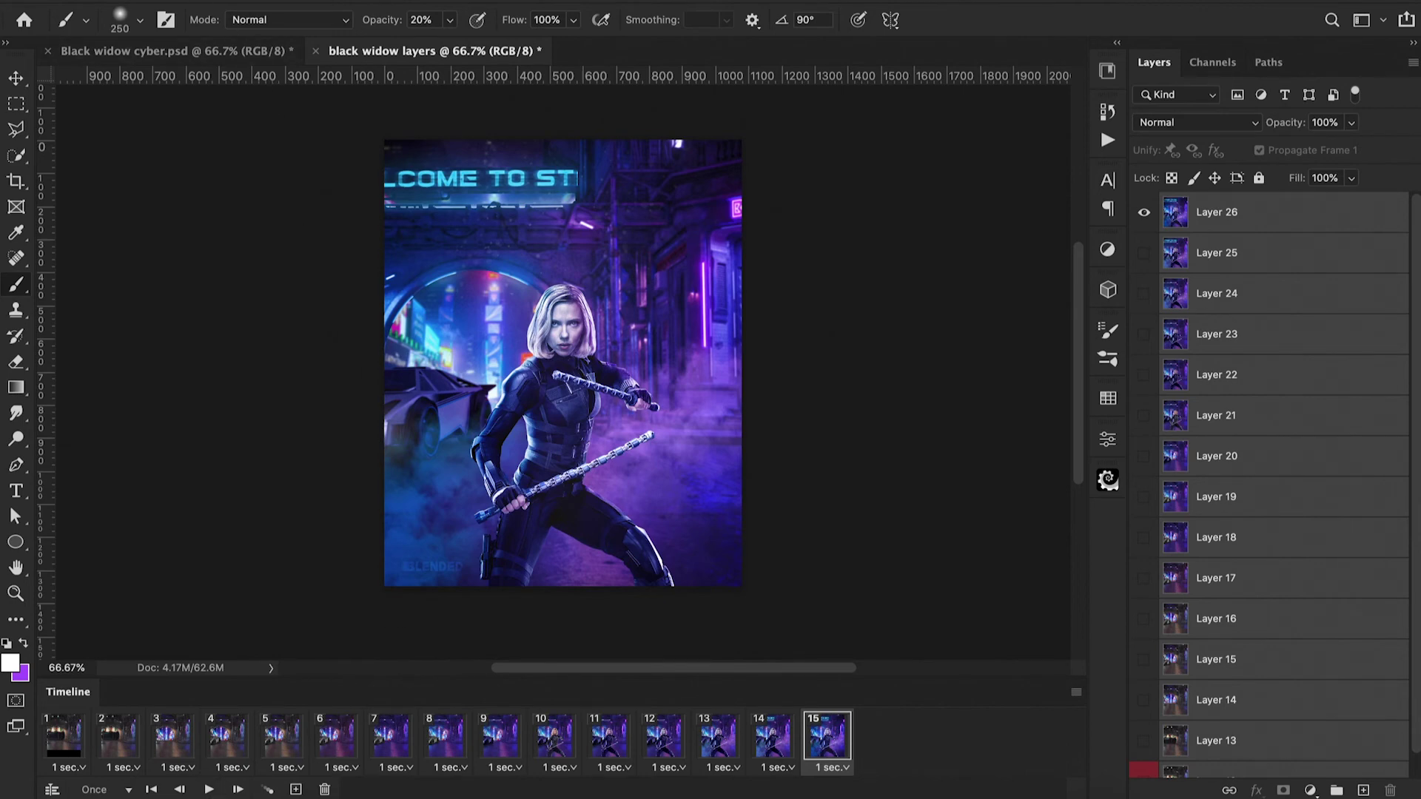
{"action": "left_click", "coordinate": [152, 1]}
{"action": "mouse_move", "coordinate": [202, 247]}
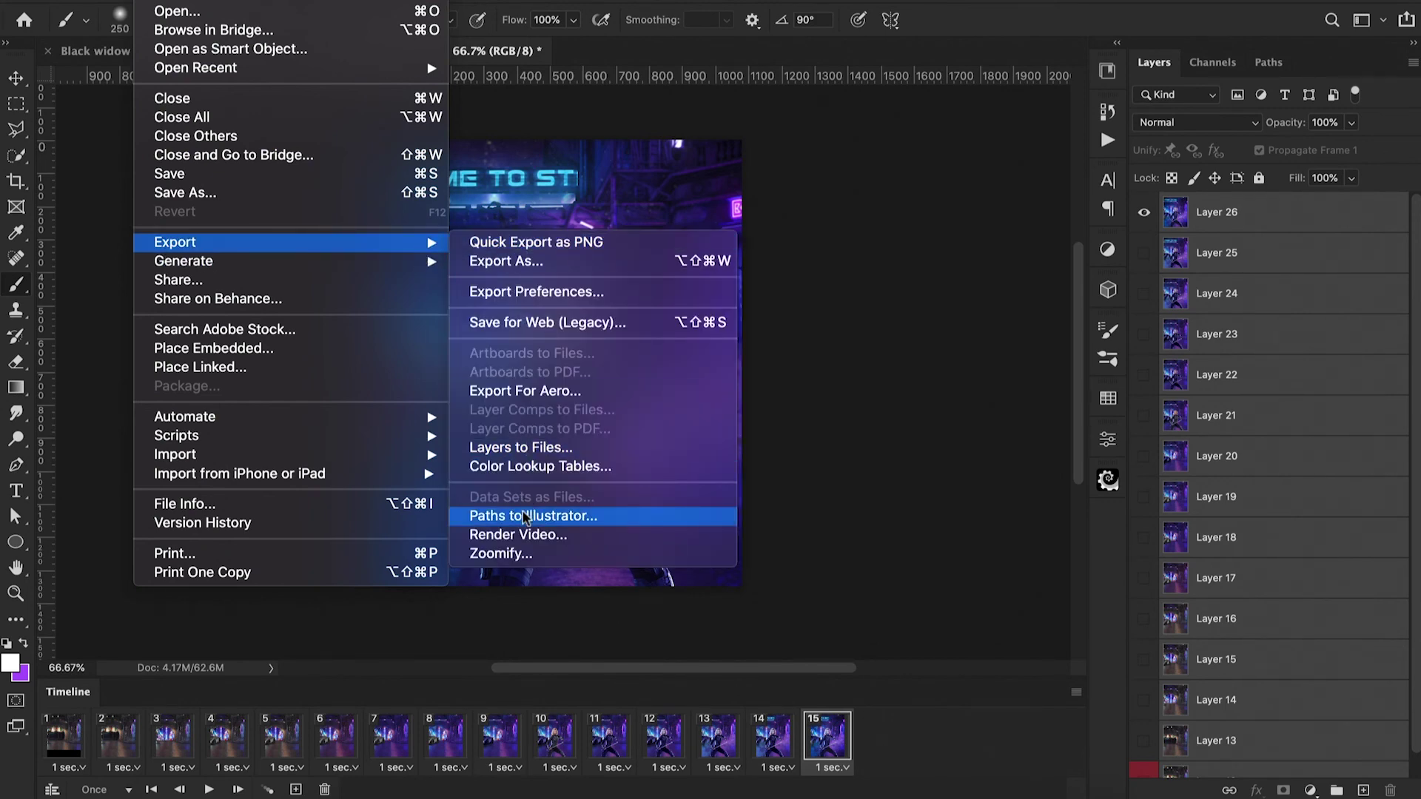
Render black widow layers.mp4 as H.264 High Quality video at 2160 x 2304, 30 fps.
{"action": "left_click", "coordinate": [519, 536]}
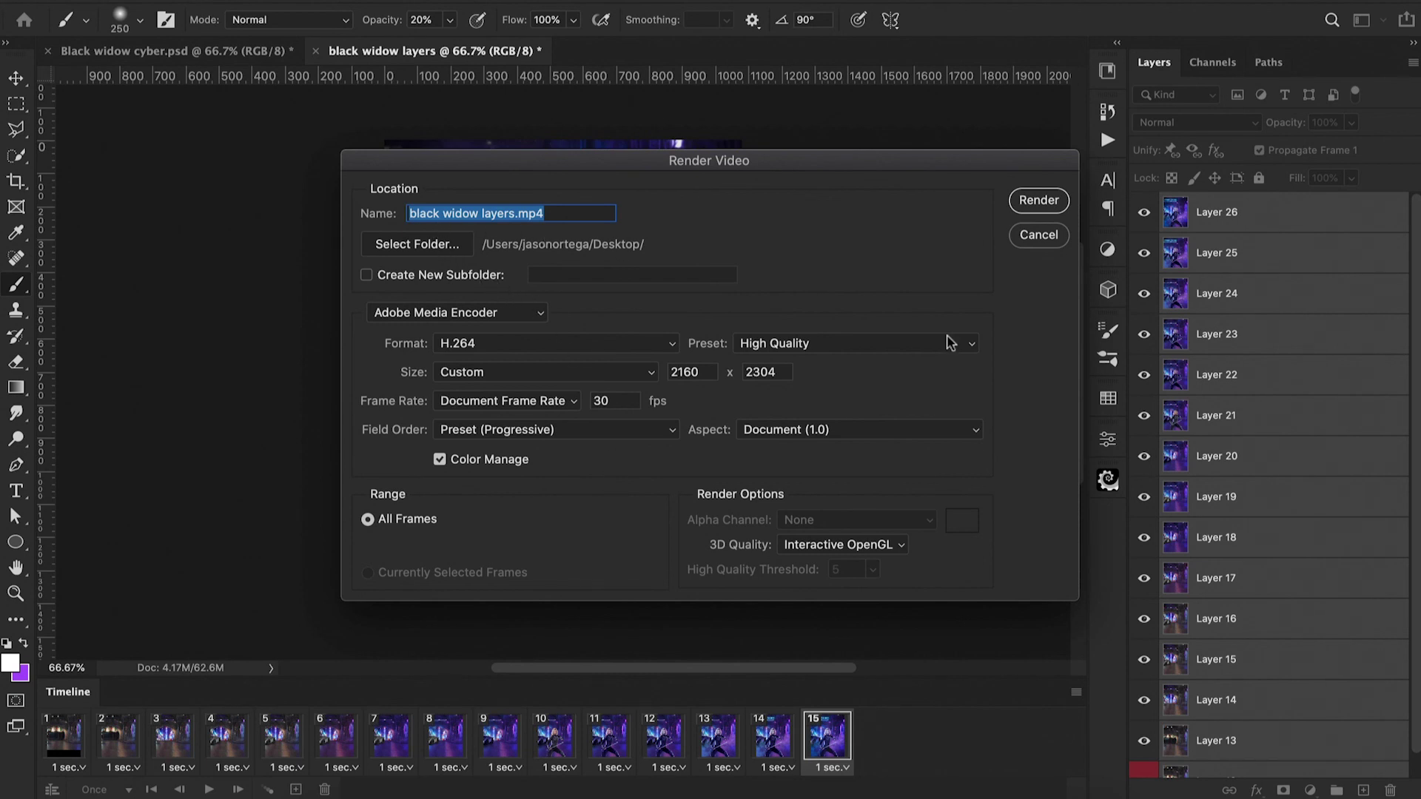
{"action": "left_click", "coordinate": [1036, 202]}
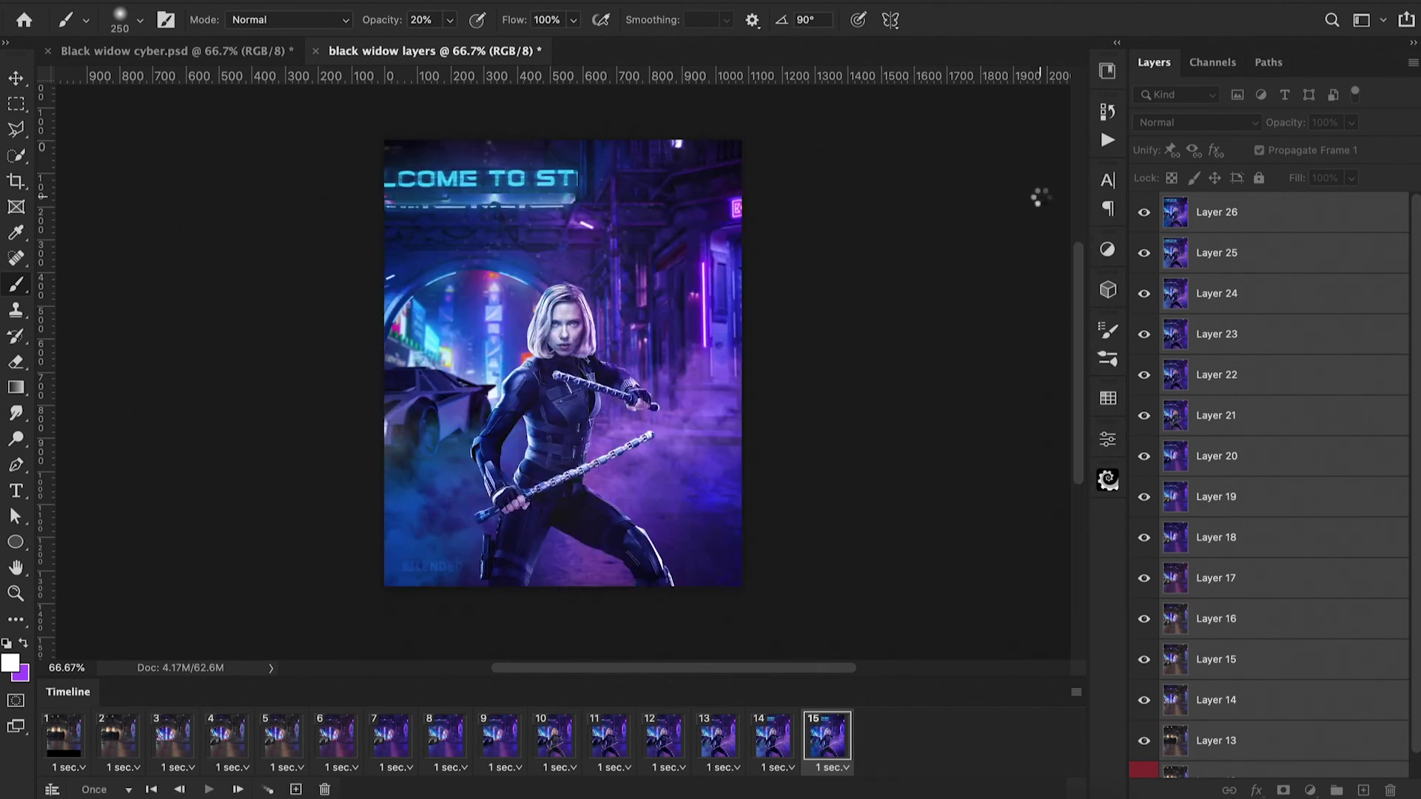